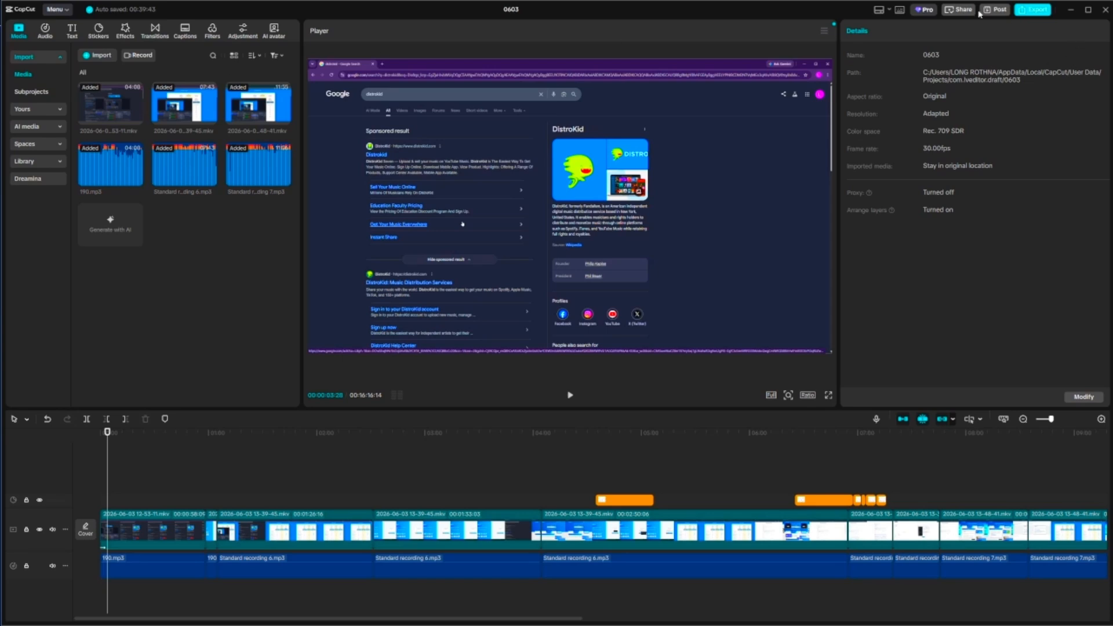
Review the Pro subscription plans, their prices and included features, and close the subscription window
click(926, 12)
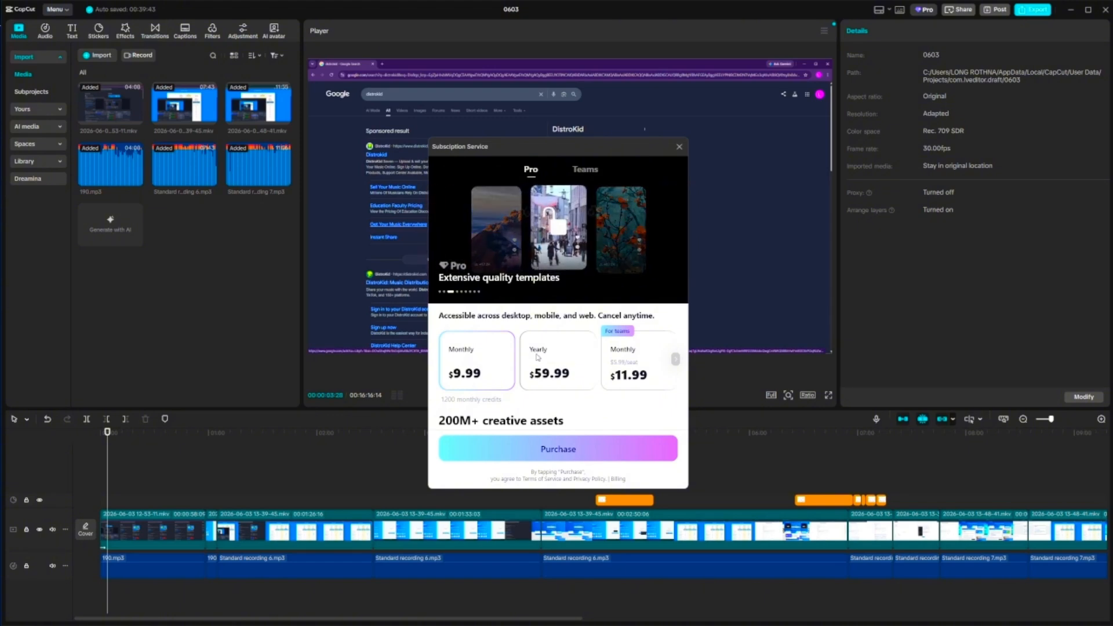
click(676, 360)
click(676, 361)
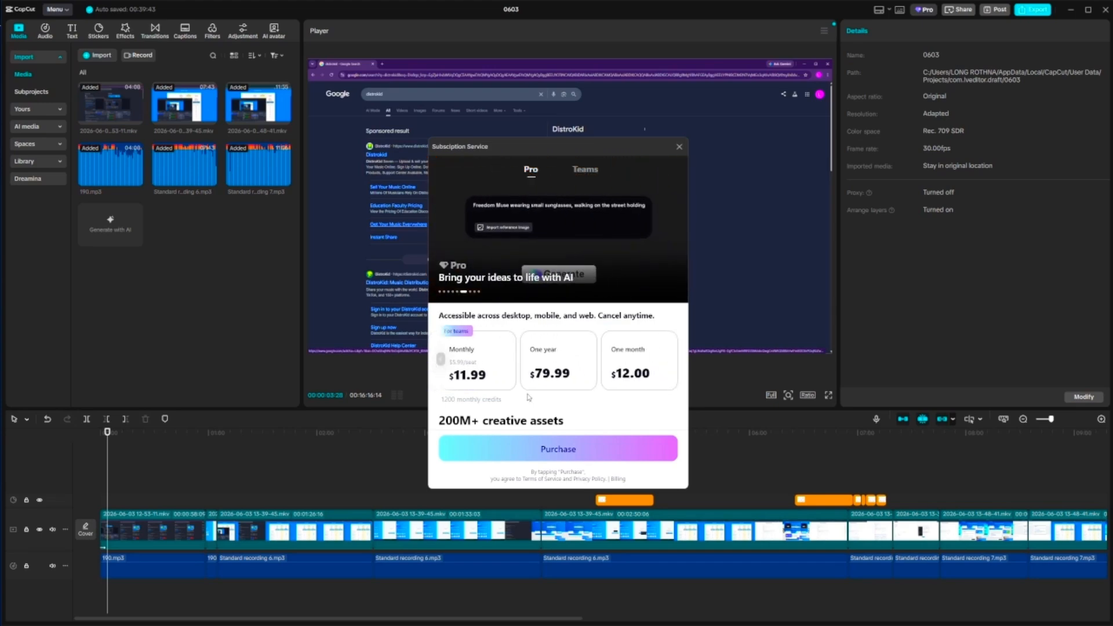
scroll(530, 398, down, 5)
scroll(530, 353, down, 3)
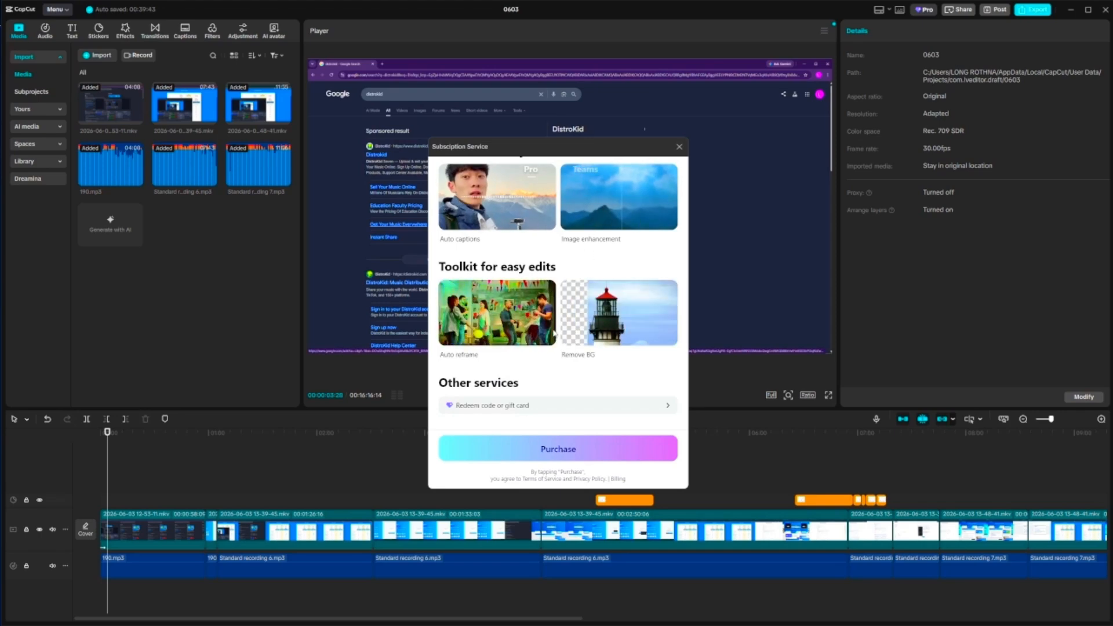
scroll(569, 315, up, 8)
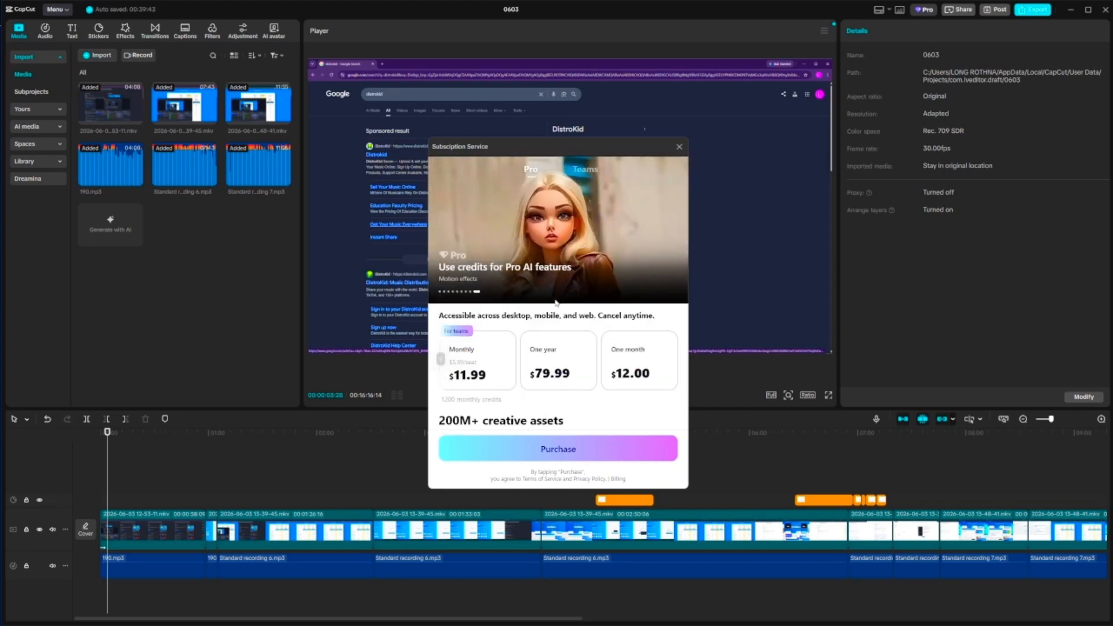
scroll(565, 331, down, 5)
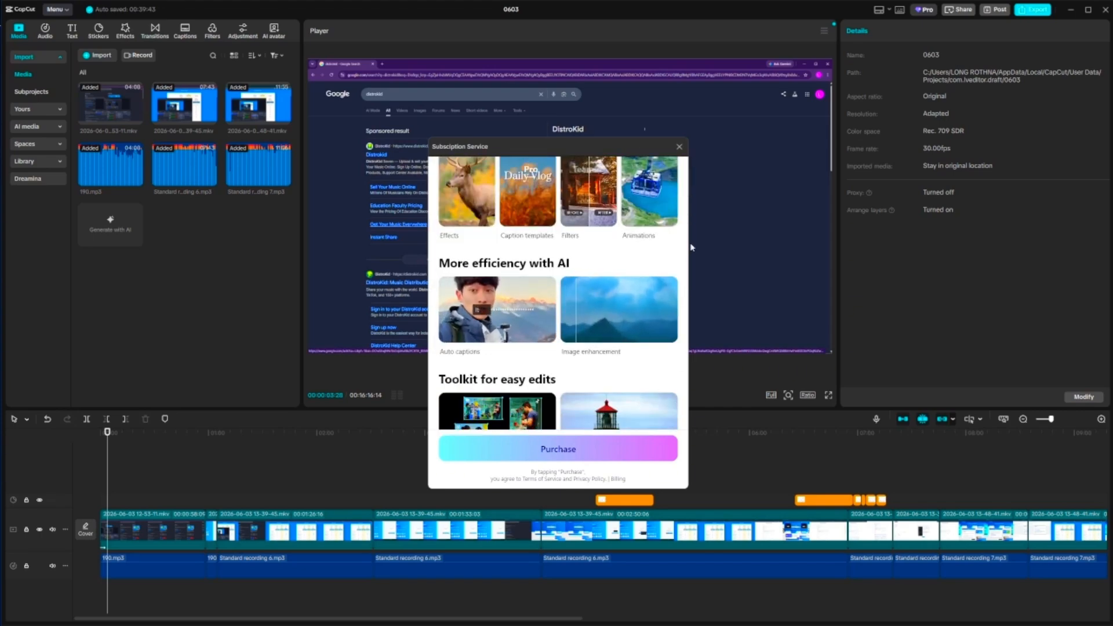
scroll(613, 316, up, 6)
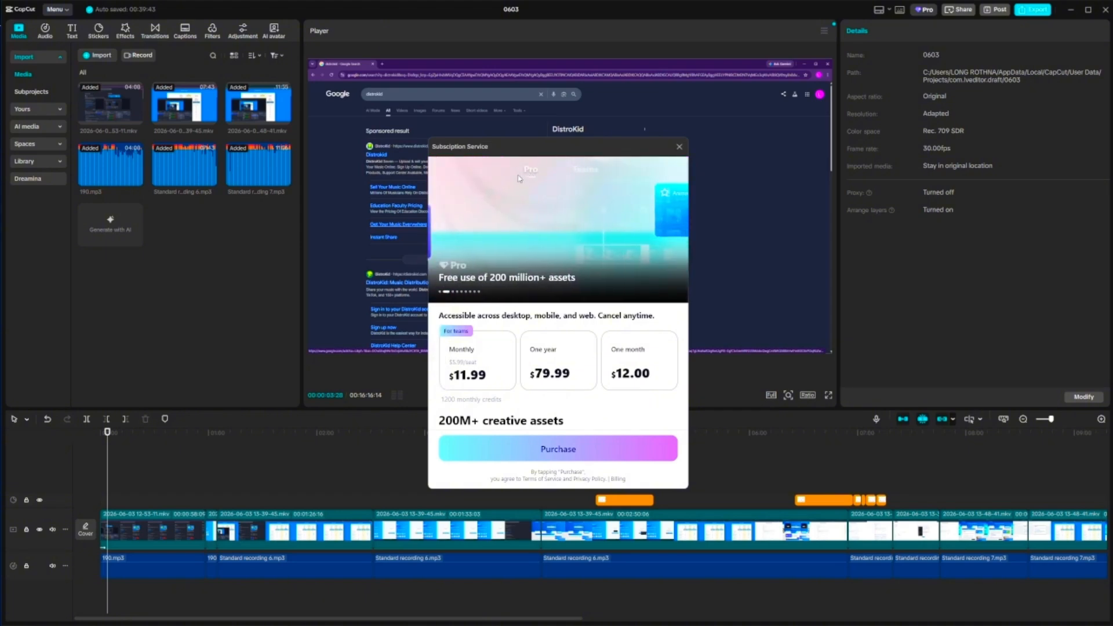
click(680, 147)
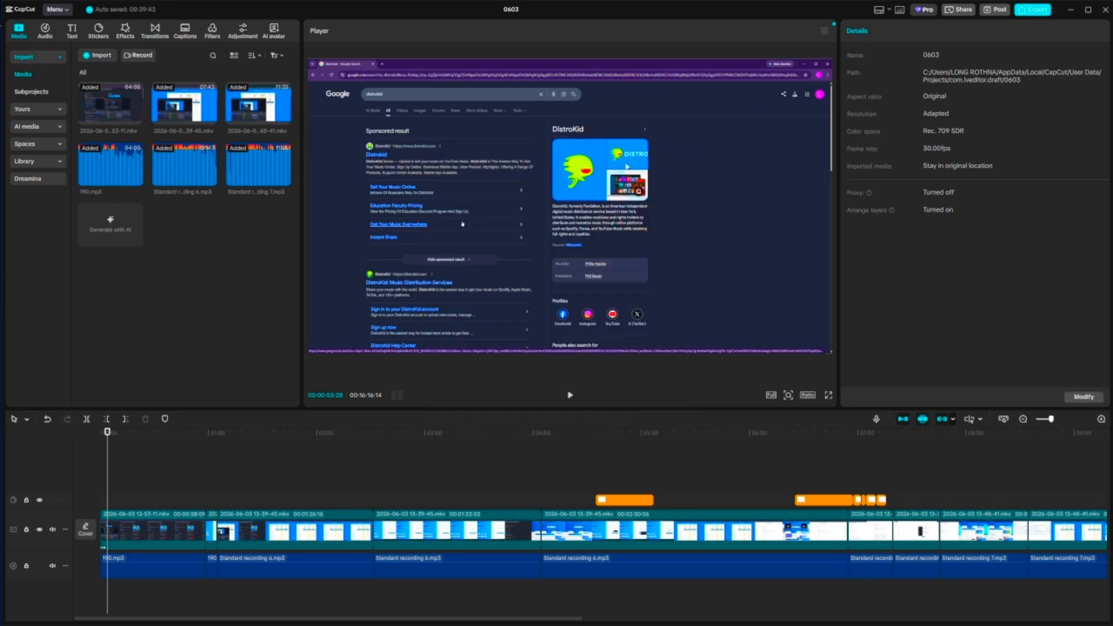
Browse the trending stickers in the sticker library and return to the project media
mouse_move(123, 97)
drag(1051, 419, 1049, 425)
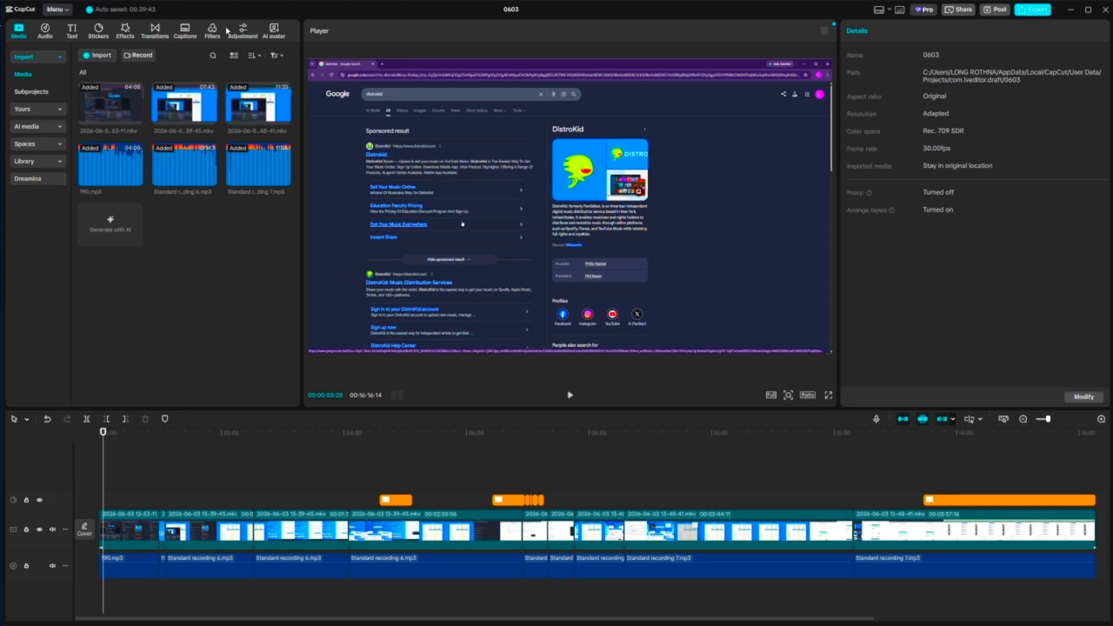
click(101, 35)
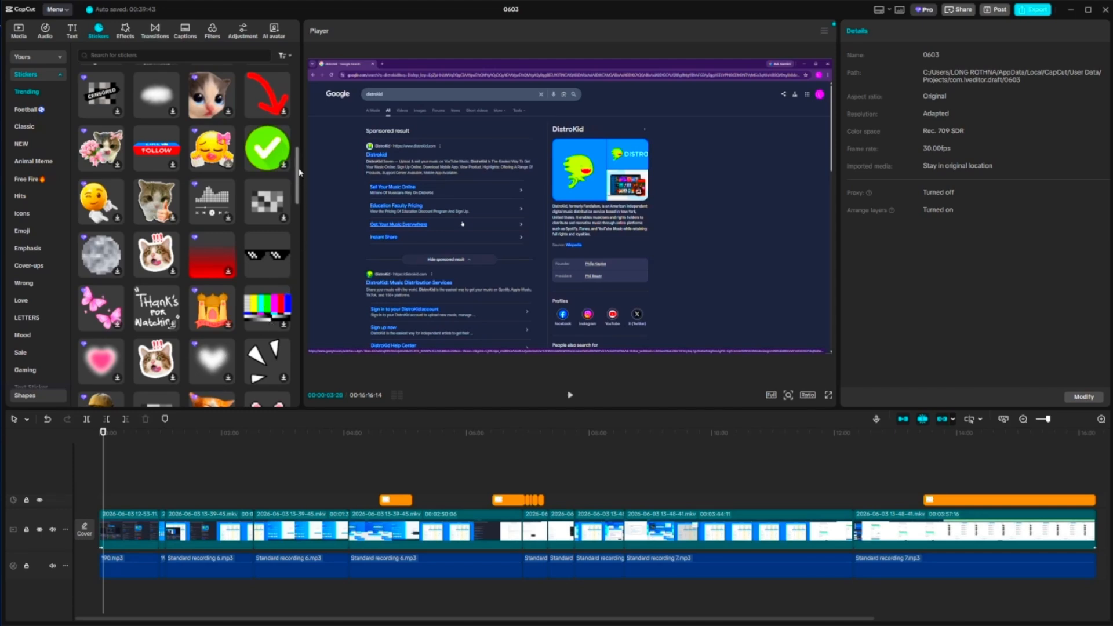
scroll(300, 163, down, 4)
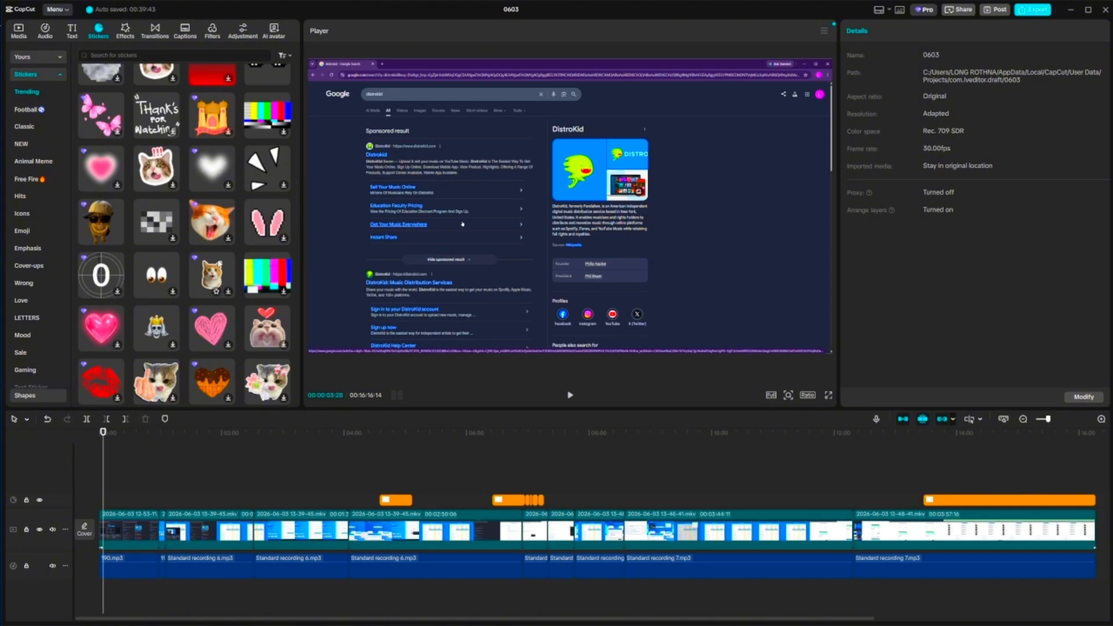
scroll(298, 235, down, 3)
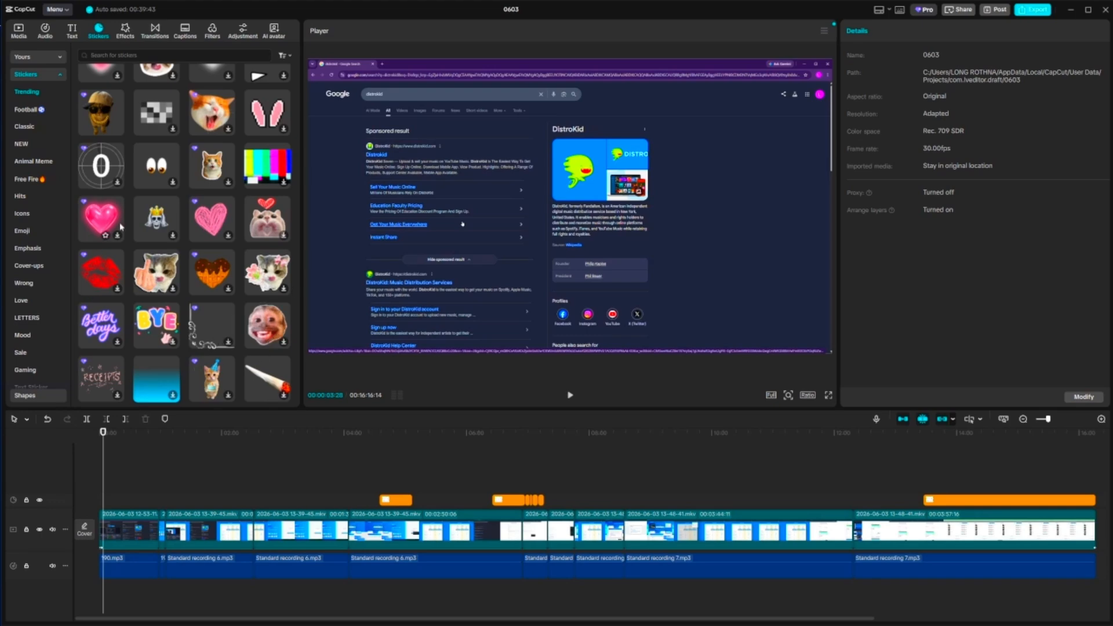
scroll(174, 204, up, 3)
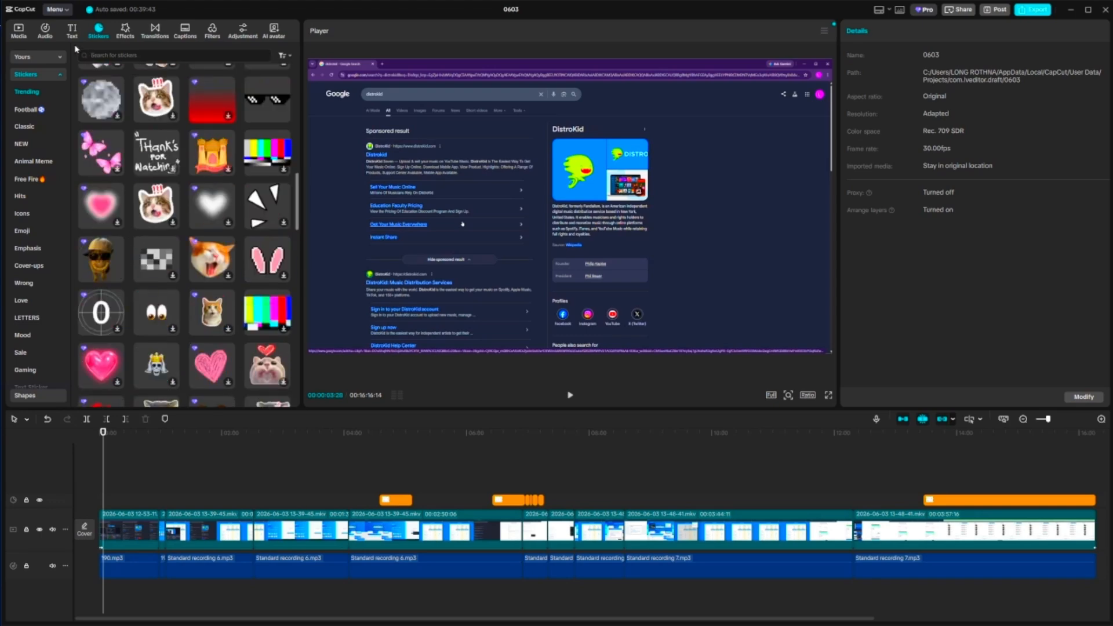
click(19, 31)
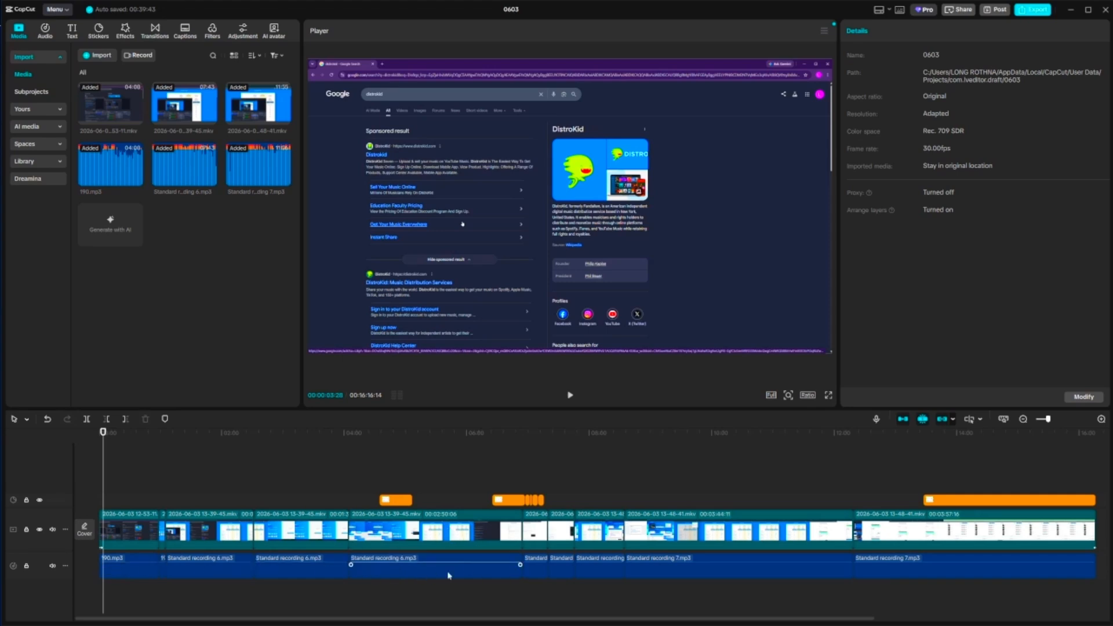
Select the 190.mp3 audio clip at the start of the timeline and examine its Fill channel options
click(136, 574)
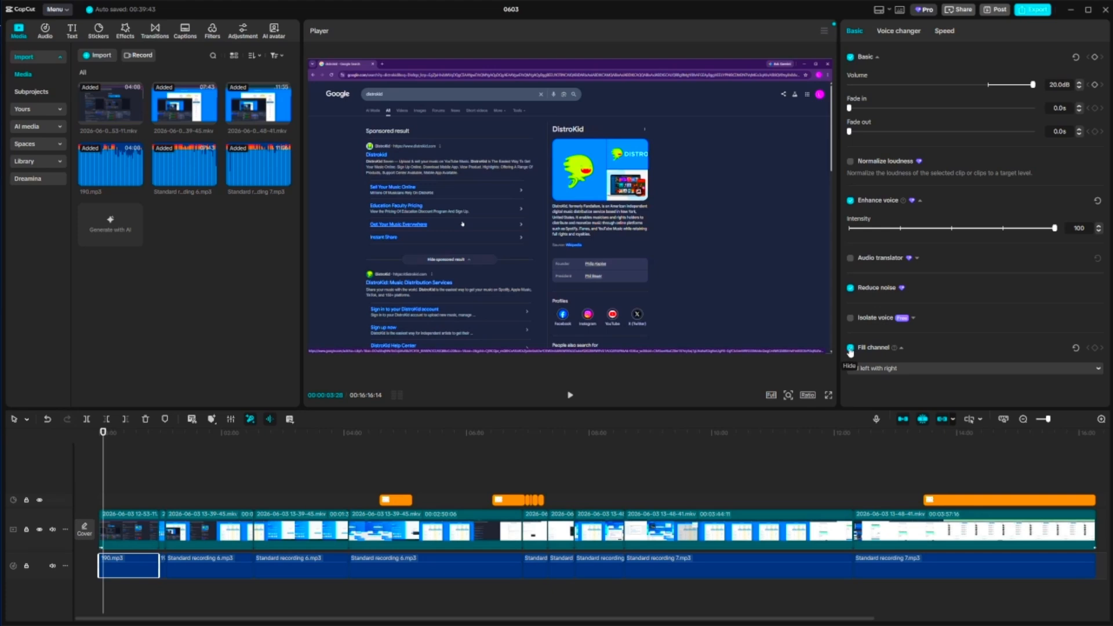
click(893, 369)
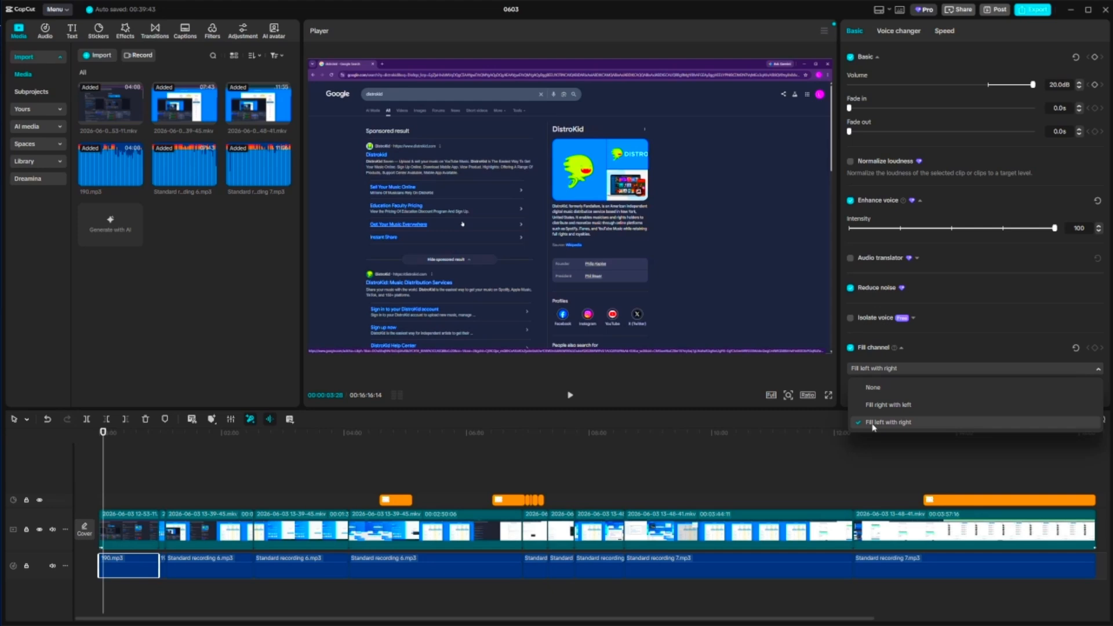
click(918, 355)
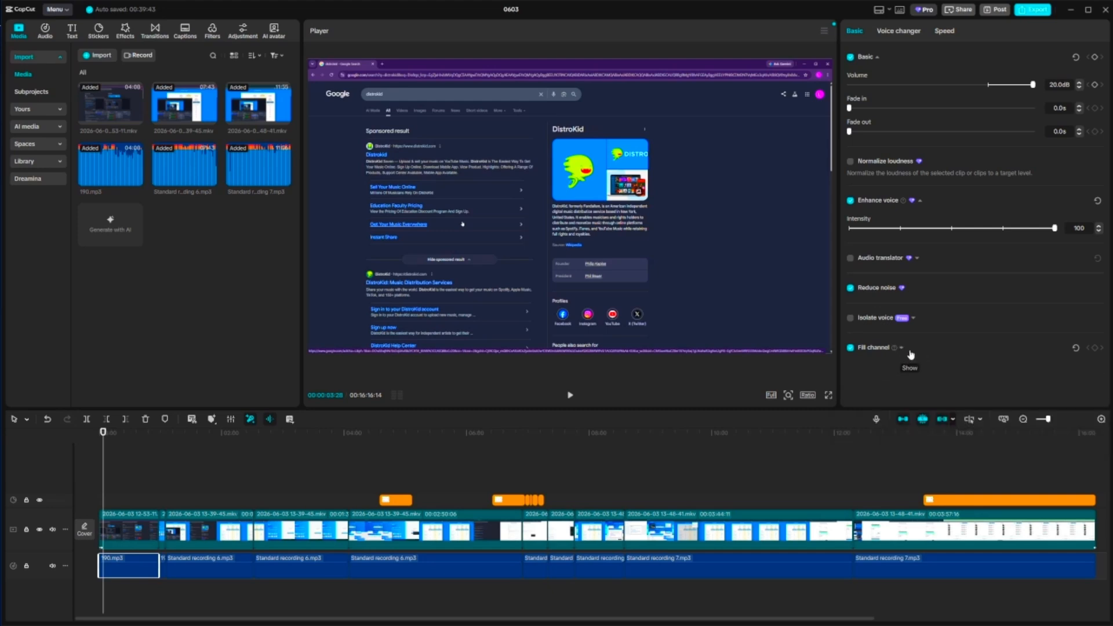
click(902, 350)
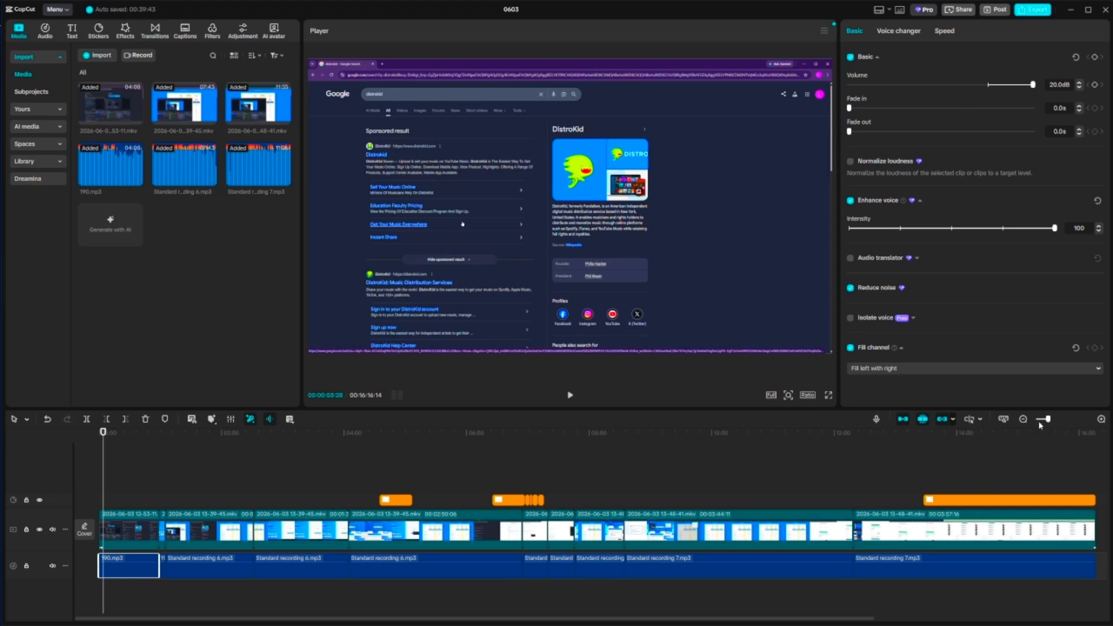
Try to export the project, review the list of Pro features it uses, and return to editing
drag(1048, 420, 1046, 420)
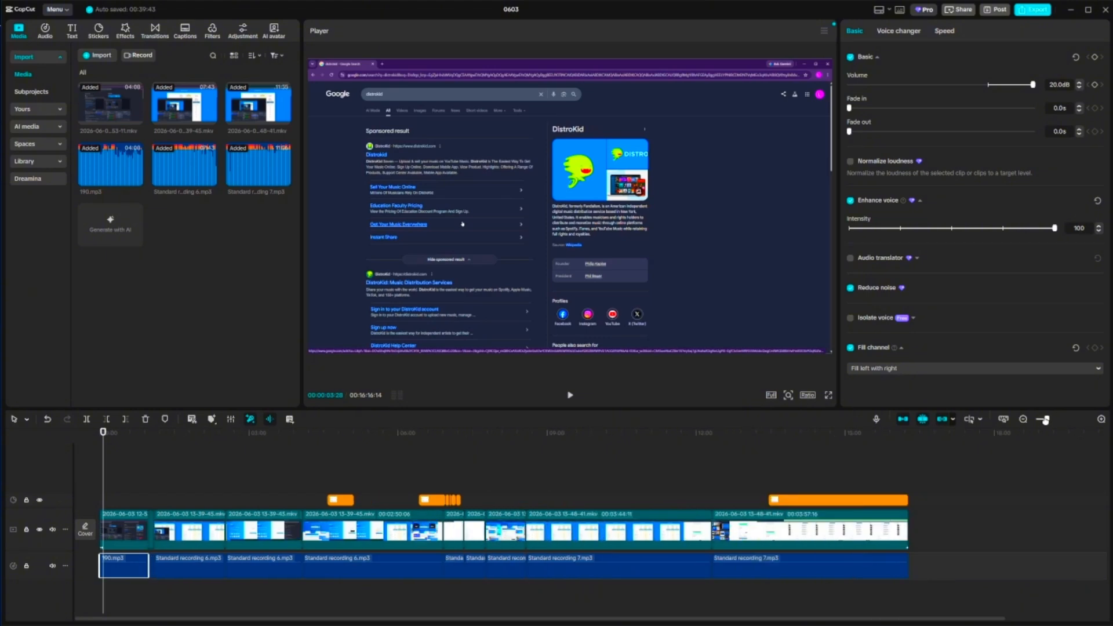
click(1023, 11)
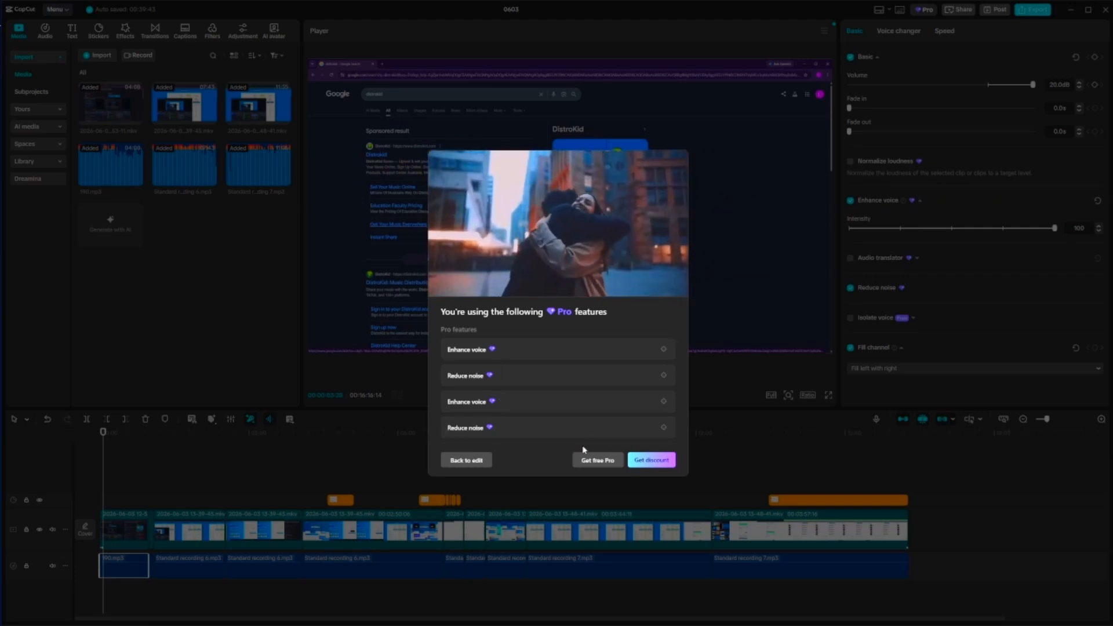
scroll(625, 376, down, 5)
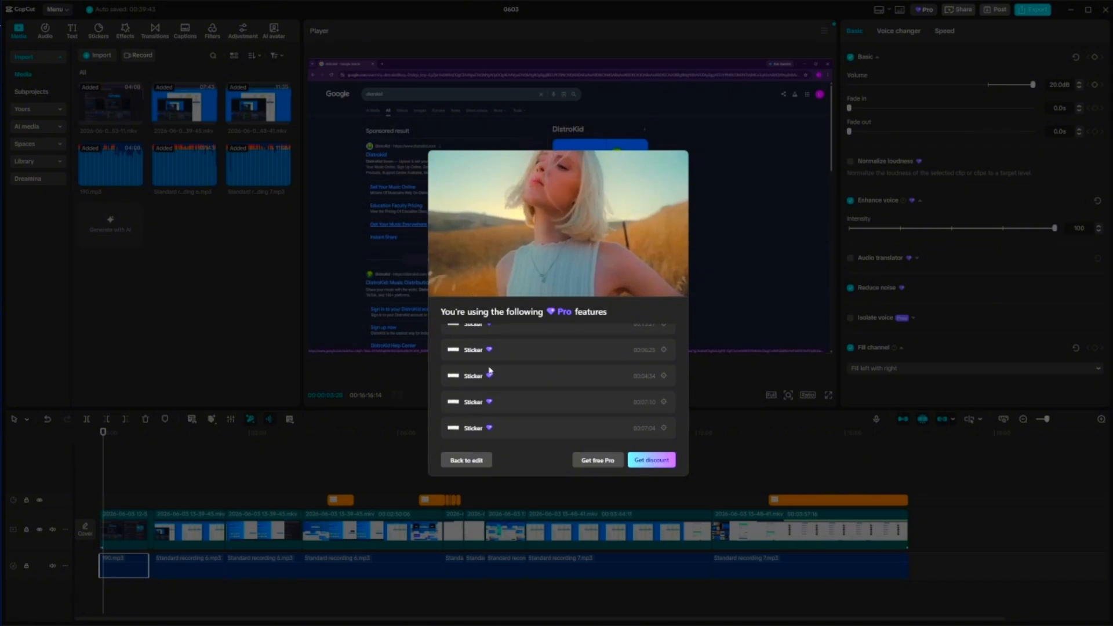
scroll(515, 375, up, 5)
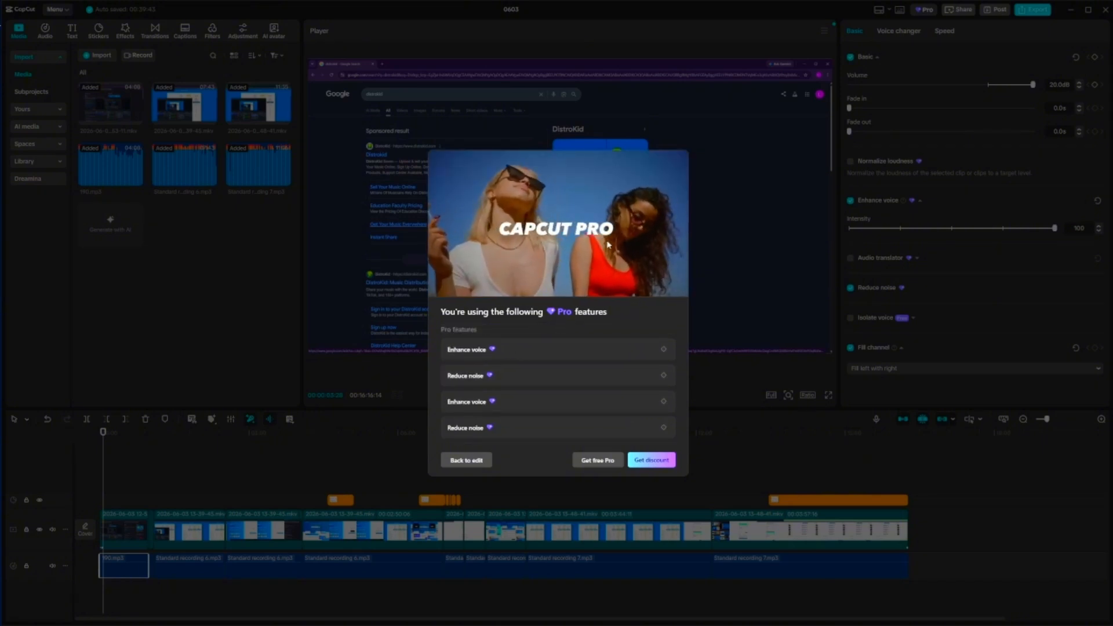
click(466, 461)
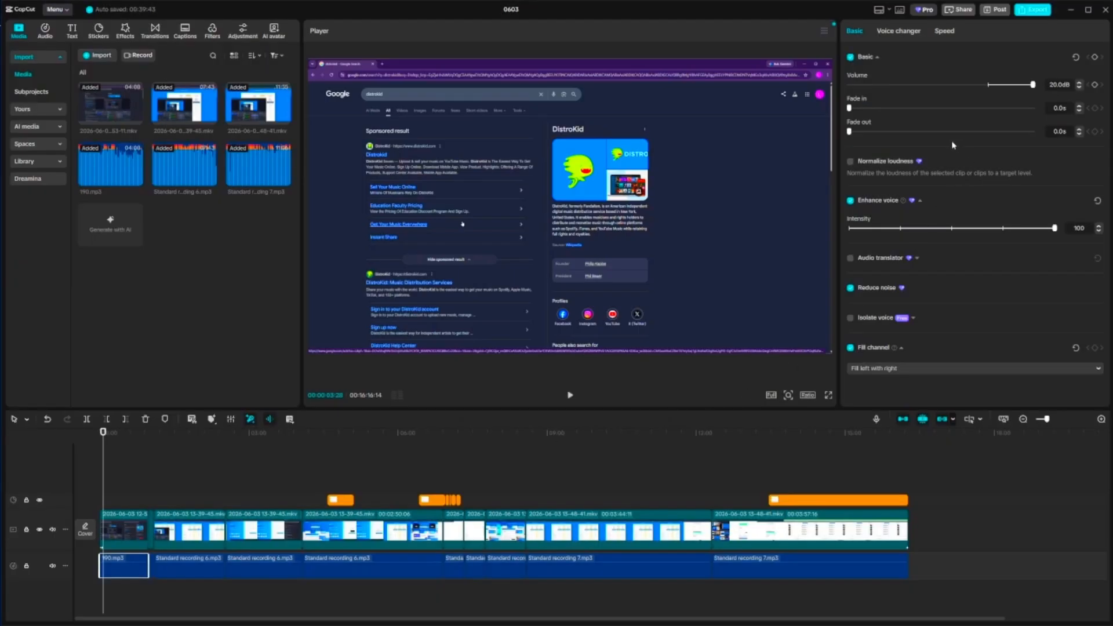
Combine all clips on the timeline into one compound clip and pre-process that compound clip
click(140, 601)
drag(141, 601, 100, 603)
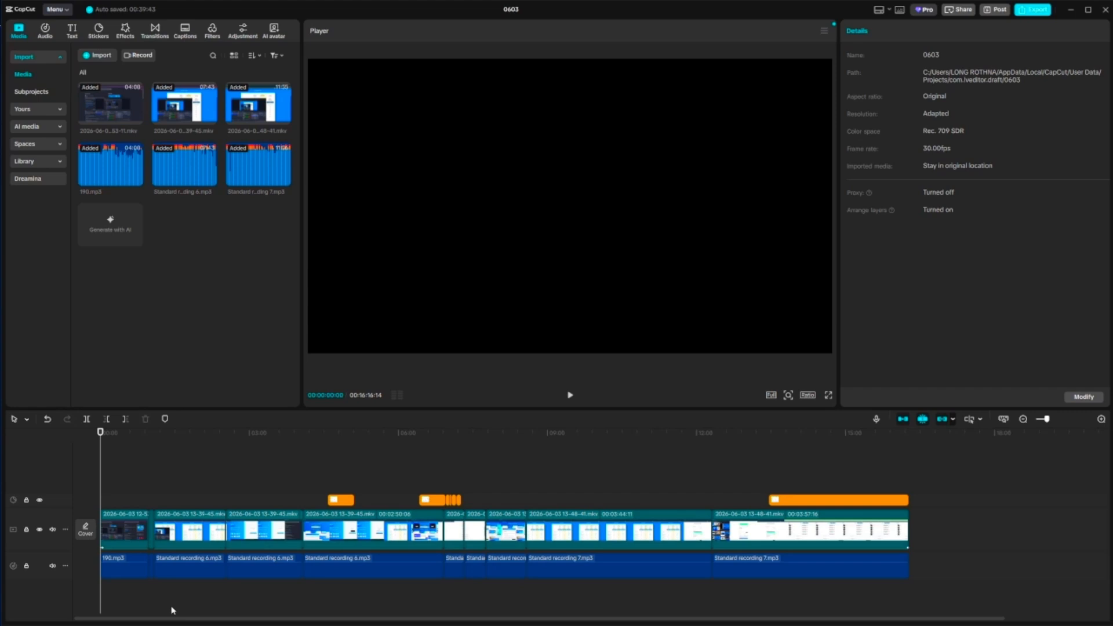
key(ctrl+a)
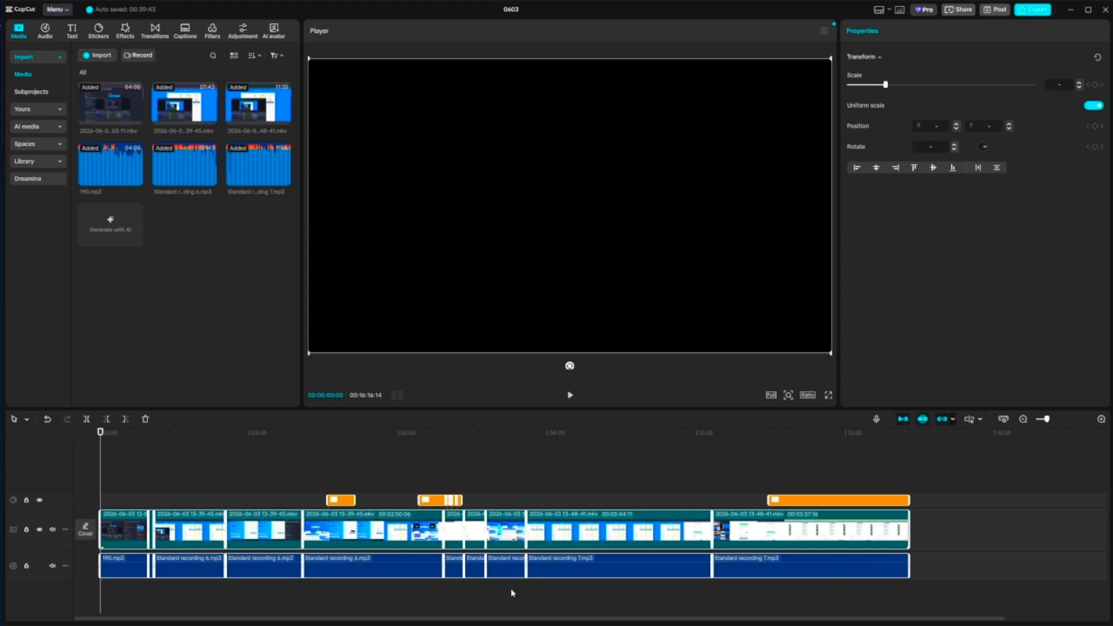
right_click(622, 538)
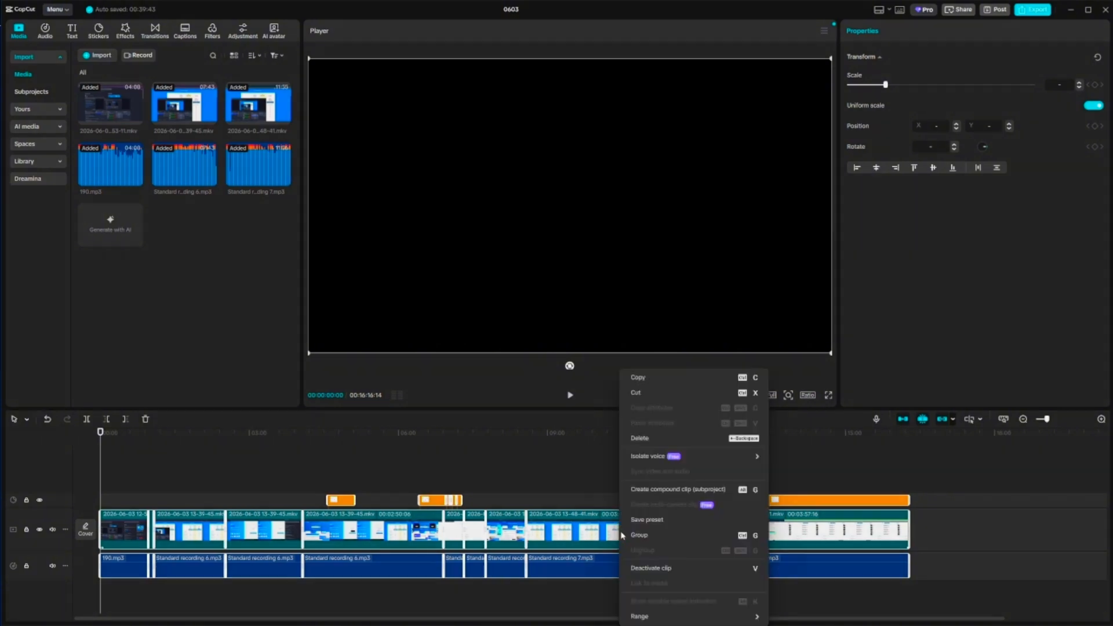
click(677, 491)
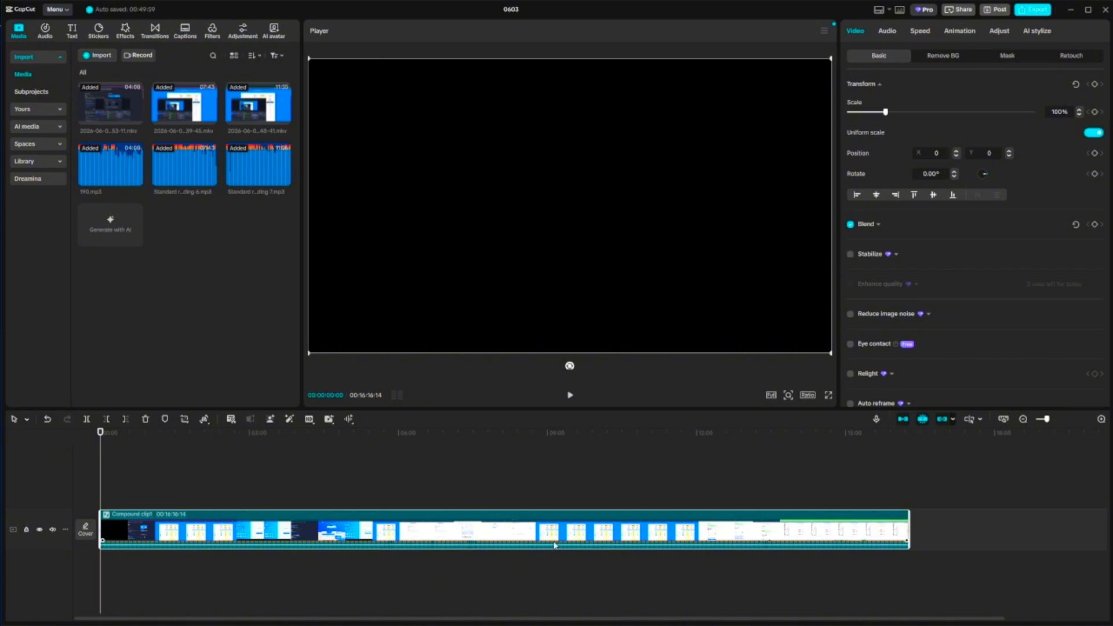
right_click(726, 530)
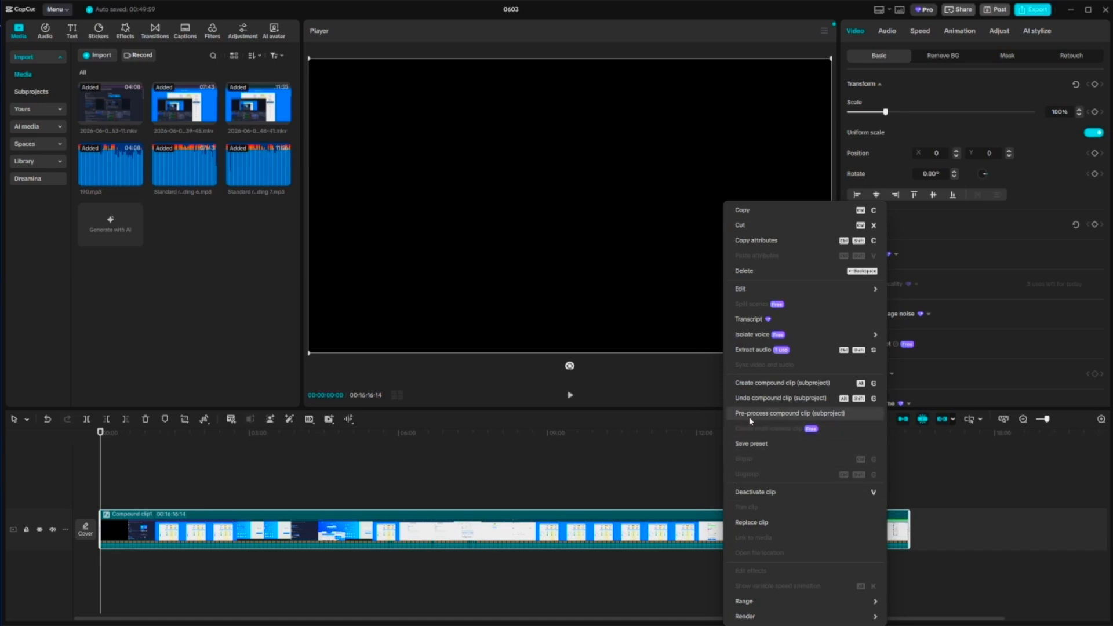
click(803, 414)
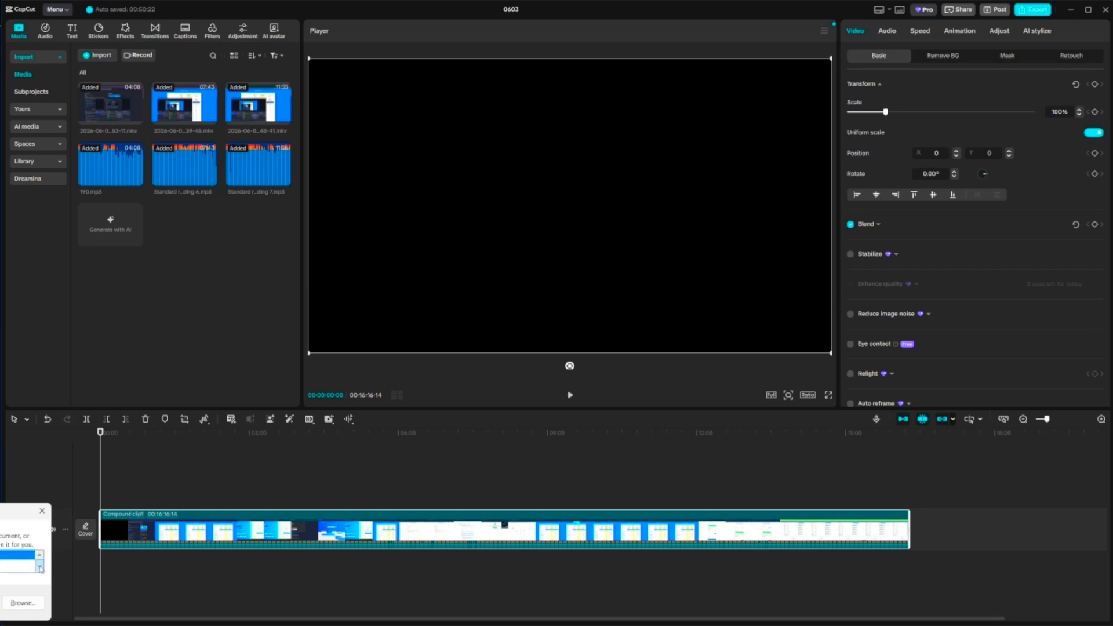
Open the AppData Roaming folder in File Explorer using a recent entry in the Windows Run dialog
click(40, 566)
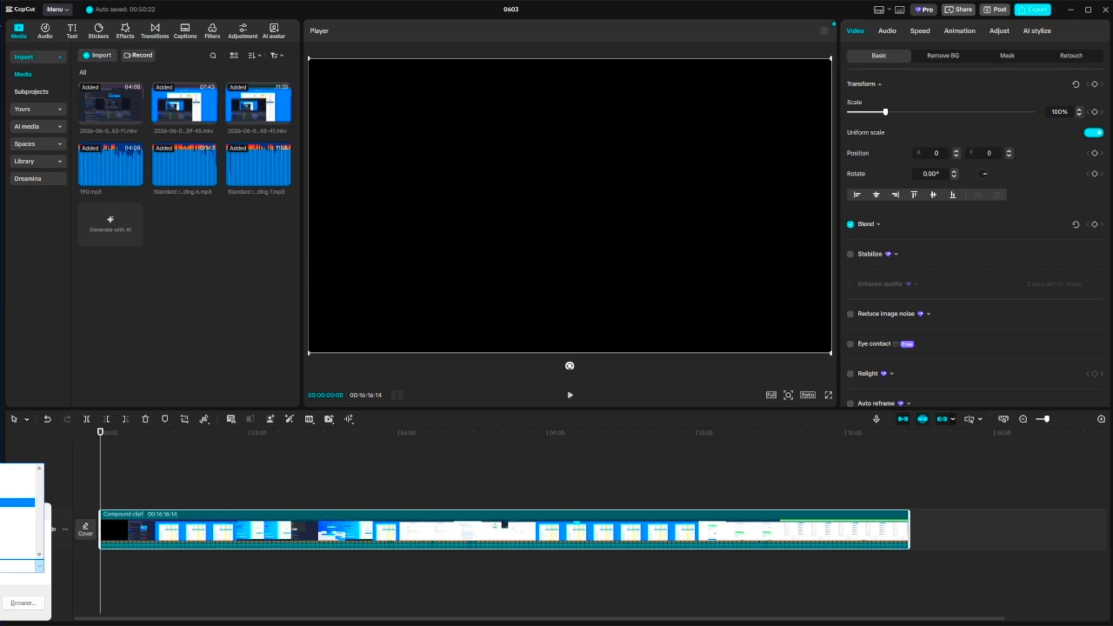
key(Return)
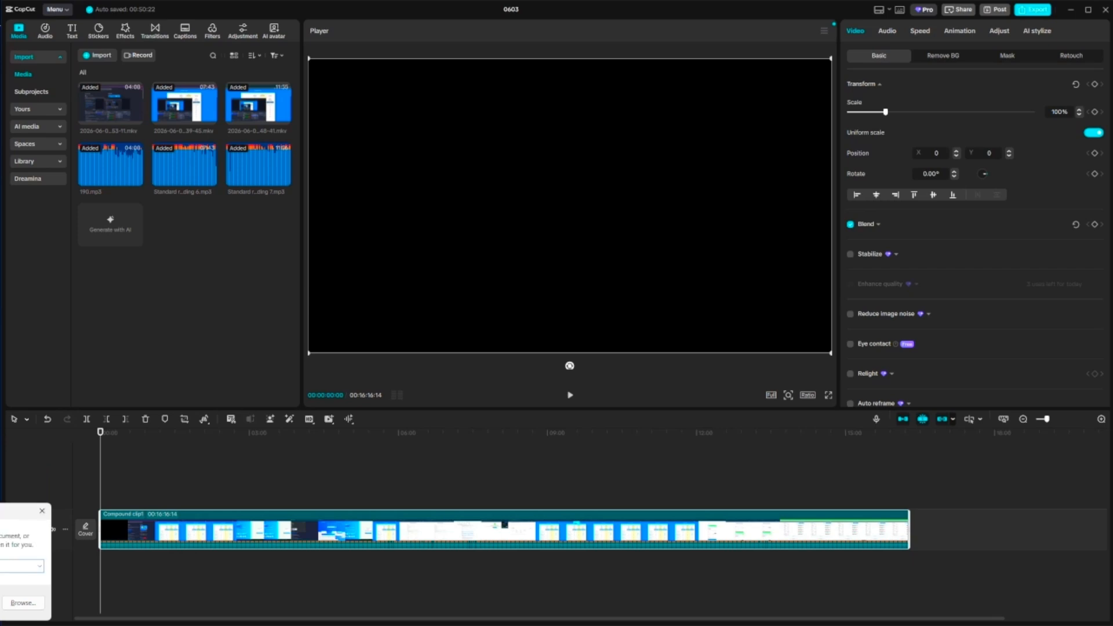
key(Return)
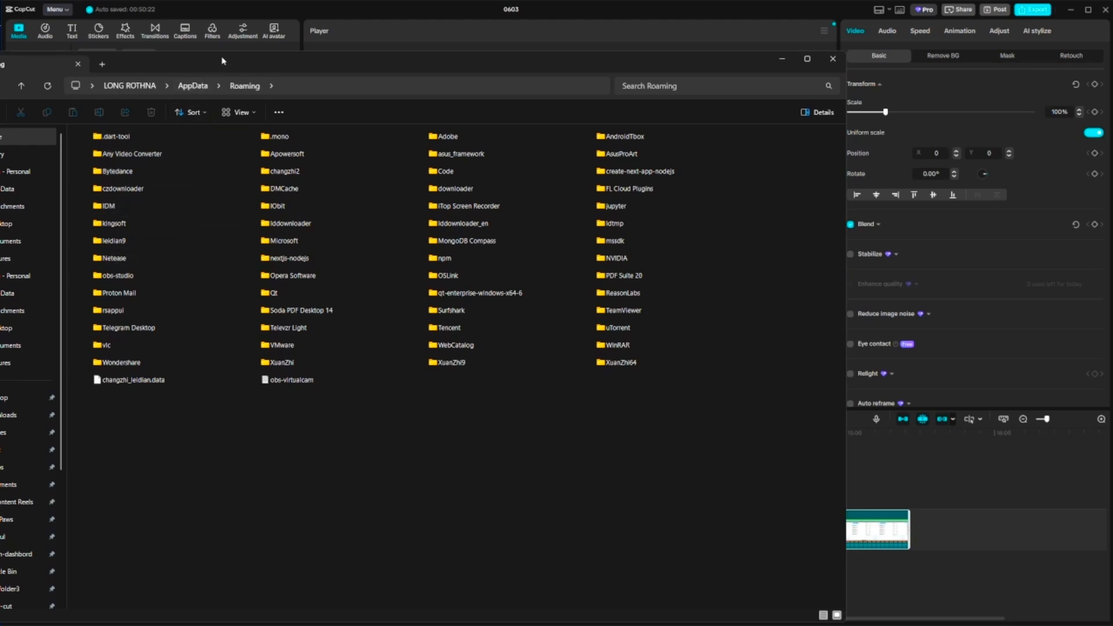
Go up to the AppData folder and open its Local subfolder
drag(224, 61, 187, 65)
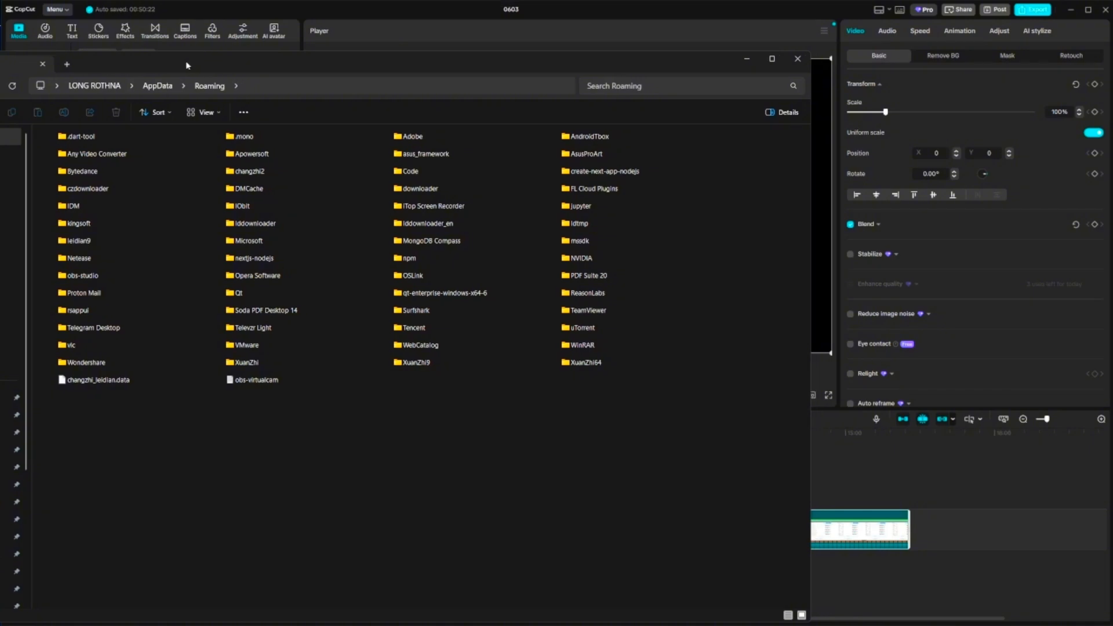
click(154, 85)
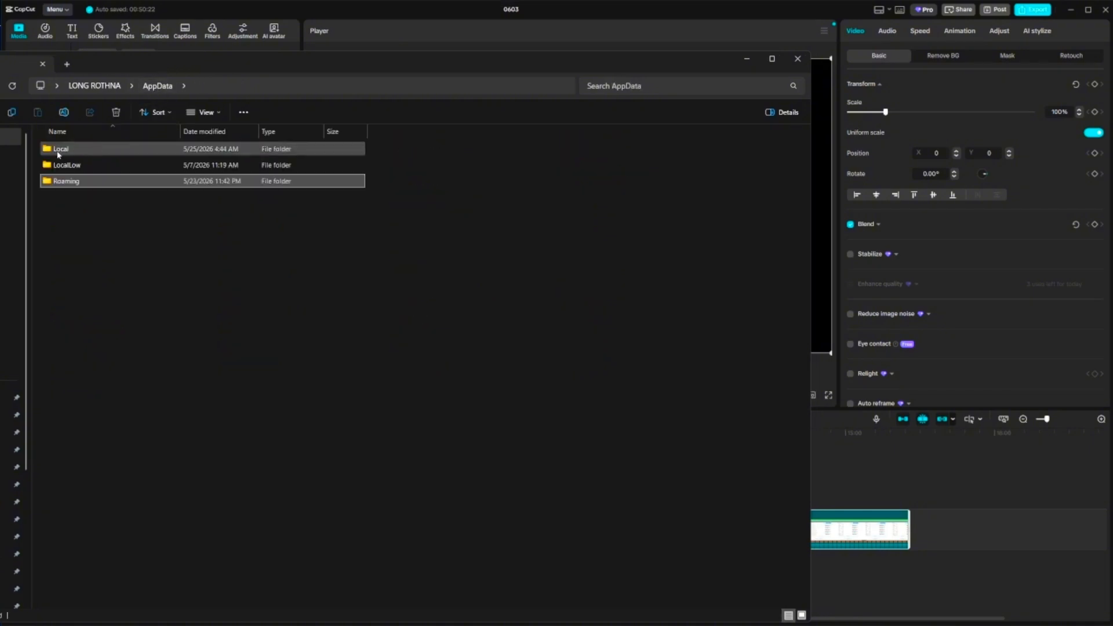
click(66, 150)
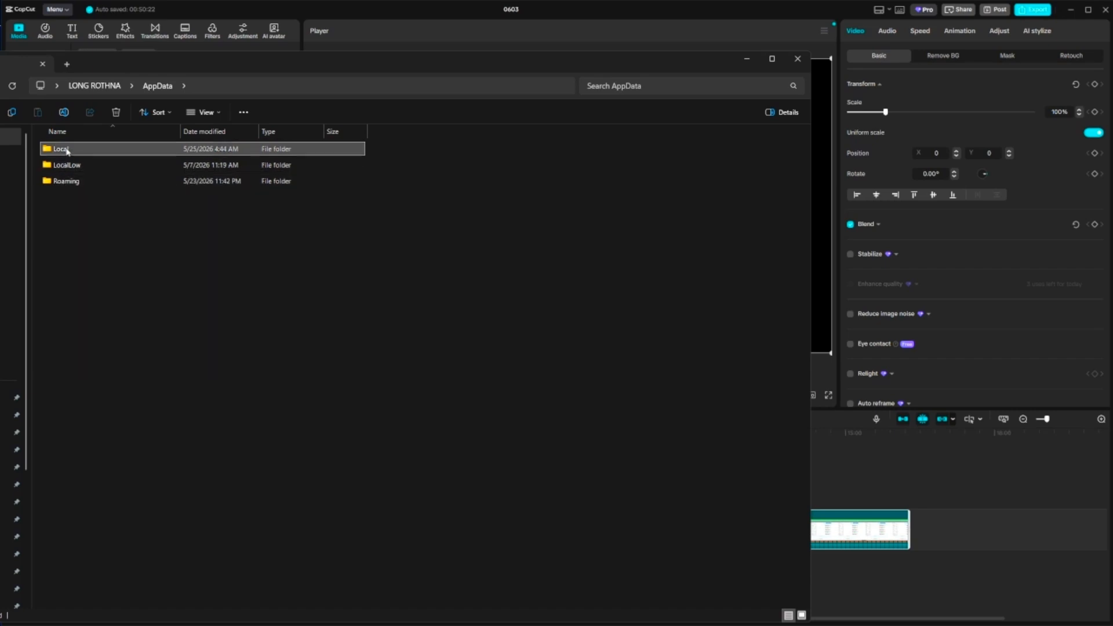
double_click(87, 153)
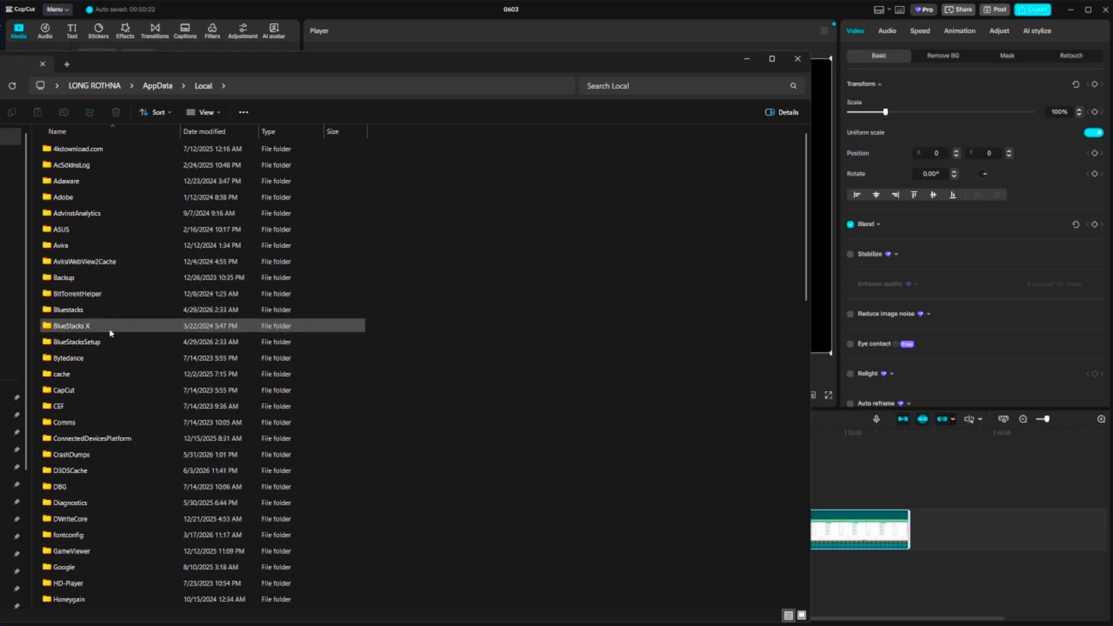
Open the CapCut folder inside Local and go through User Data and Projects into com.lveditor.draft
double_click(68, 393)
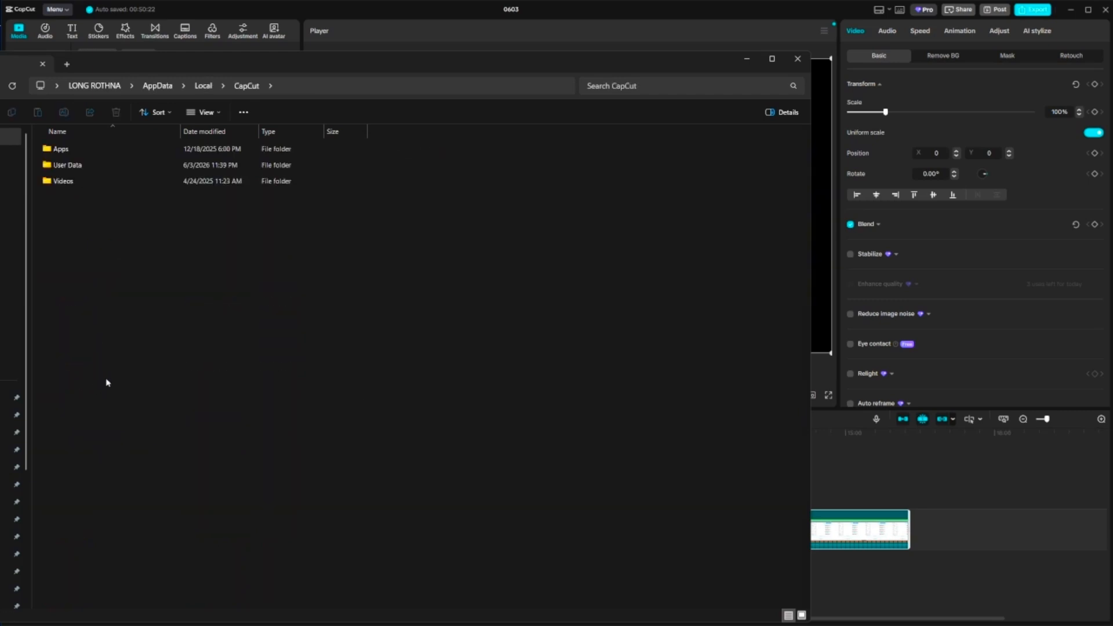
double_click(86, 167)
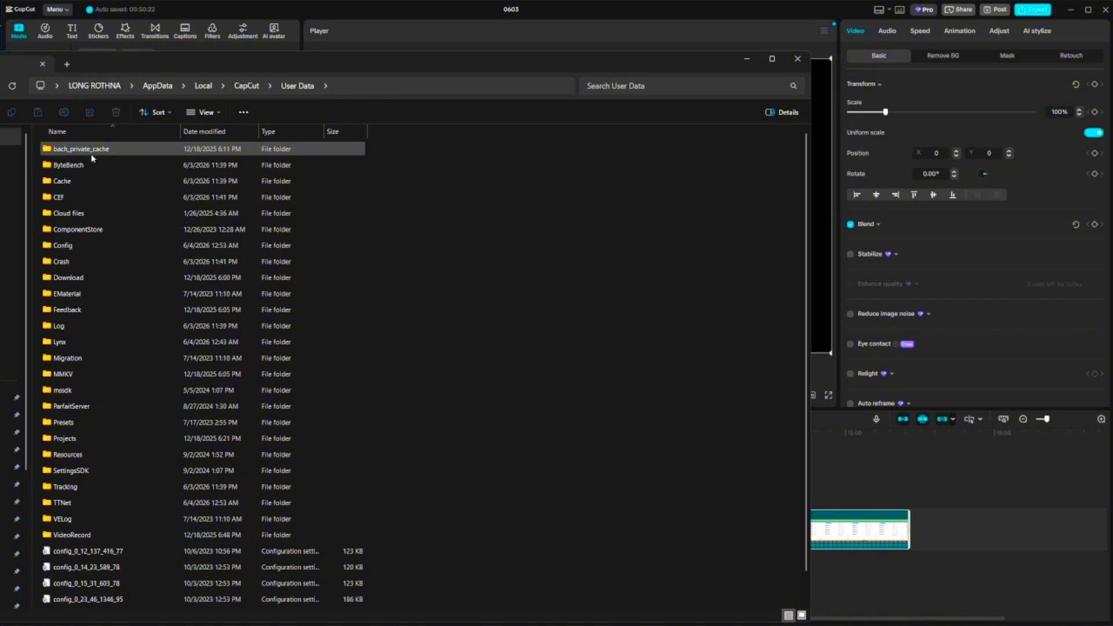
double_click(71, 437)
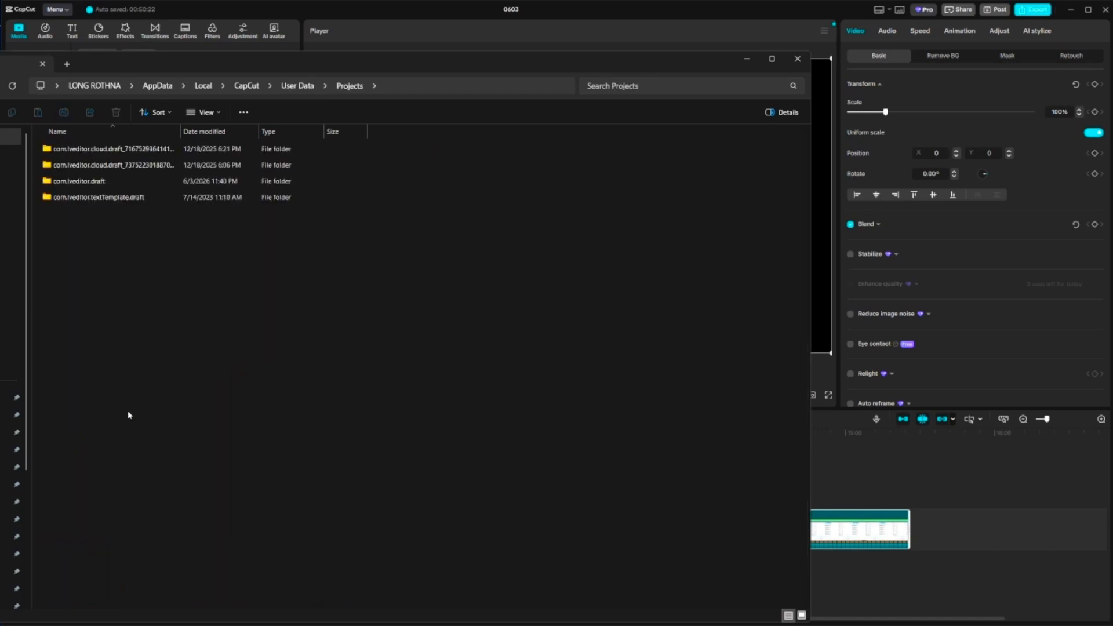
double_click(88, 182)
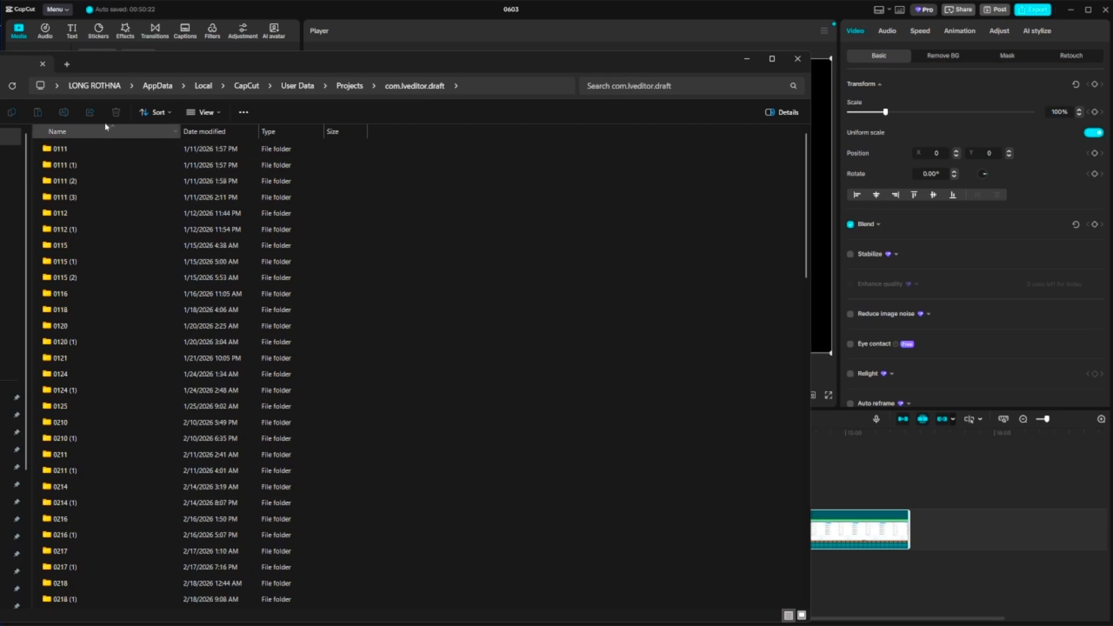
Move the File Explorer window aside, check the project's name in CapCut, and return to the com.lveditor.draft folder
drag(104, 66, 236, 84)
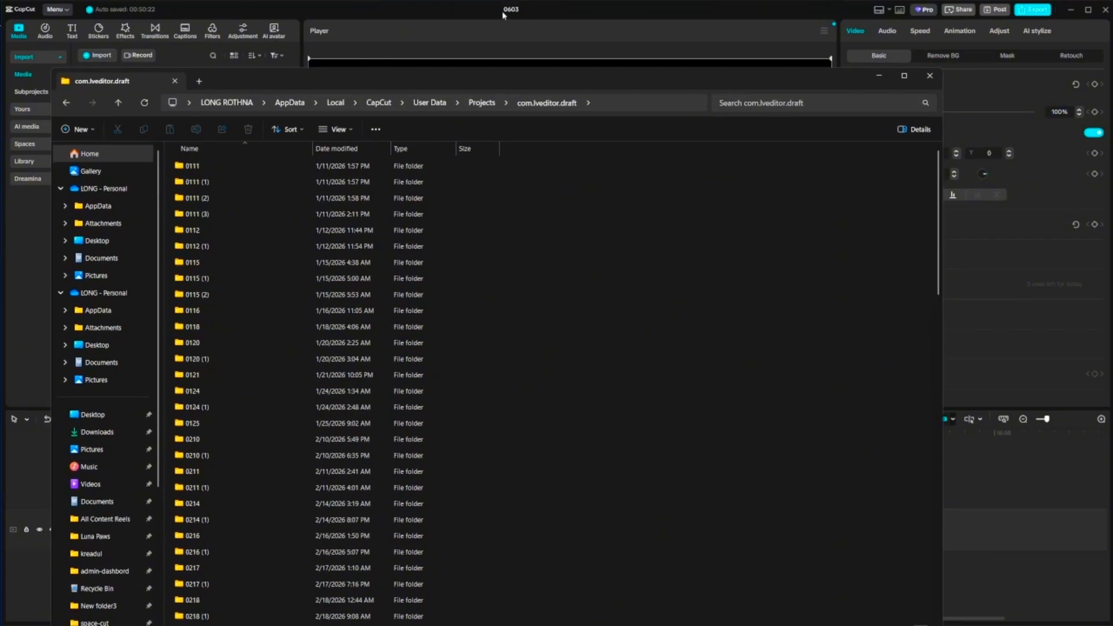
drag(503, 12, 498, 14)
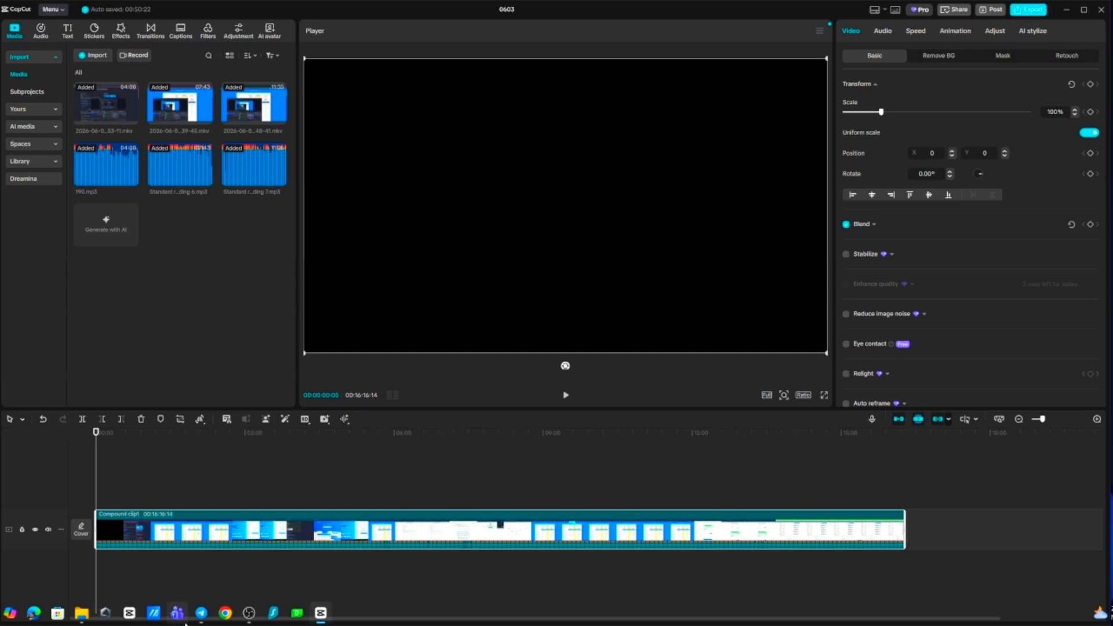
mouse_move(85, 617)
click(90, 569)
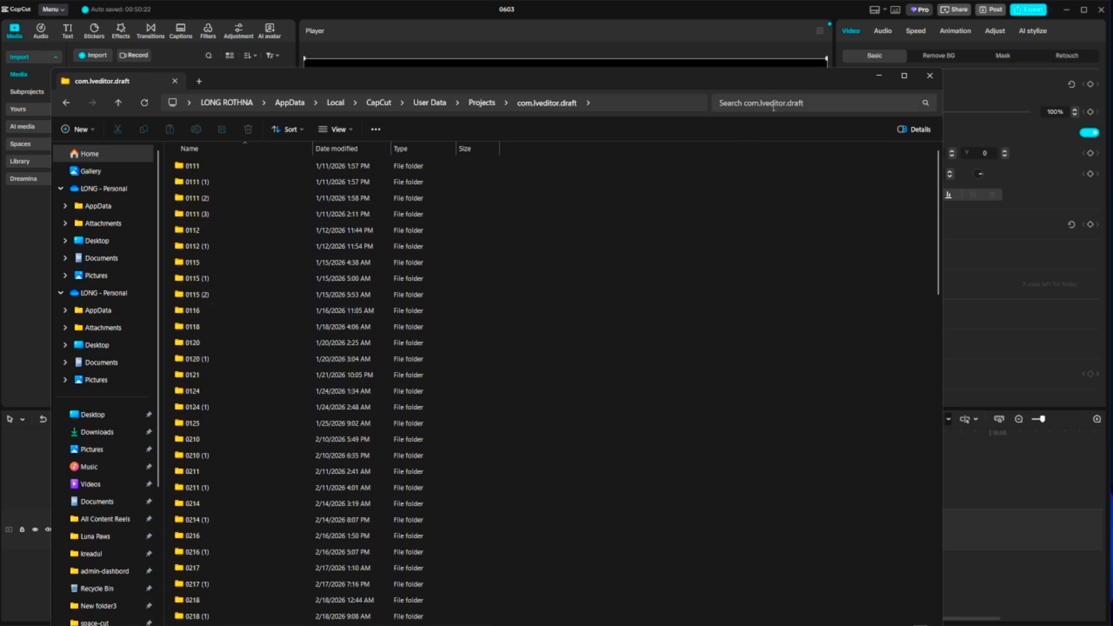
Find the 0603 project folder among the drafts and open the combination folder inside its Resources folder
scroll(229, 425, down, 20)
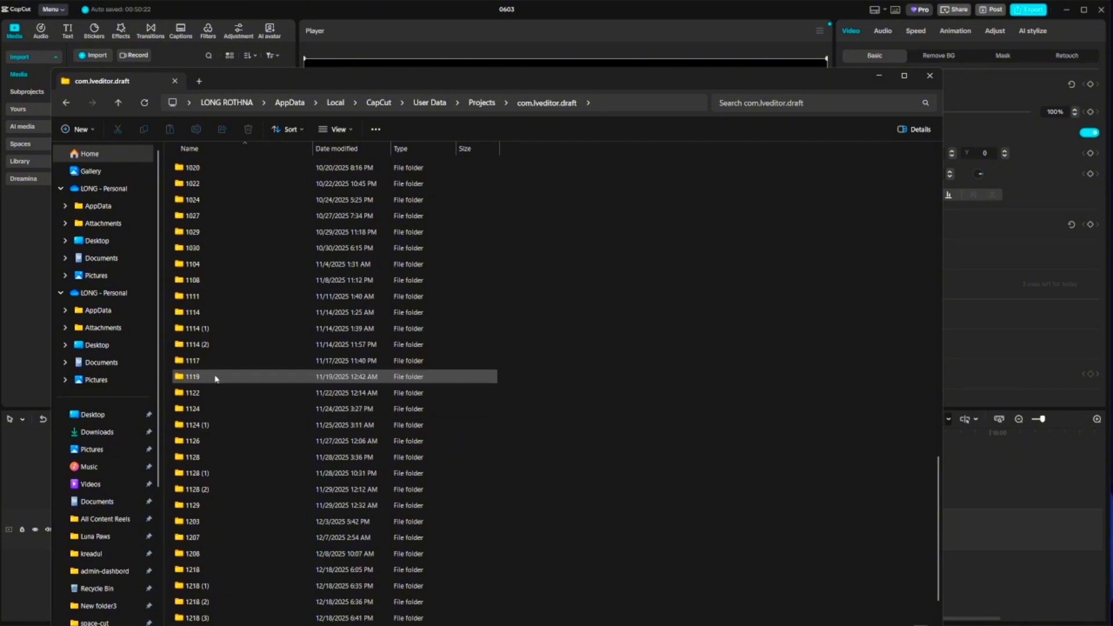
scroll(240, 451, down, 1)
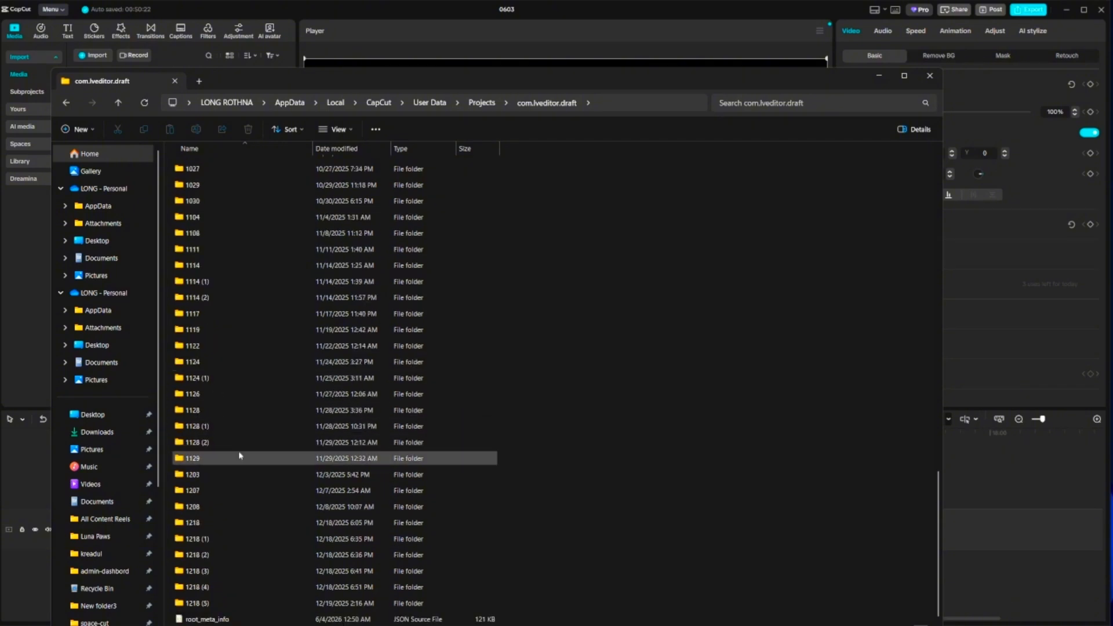
scroll(239, 456, up, 20)
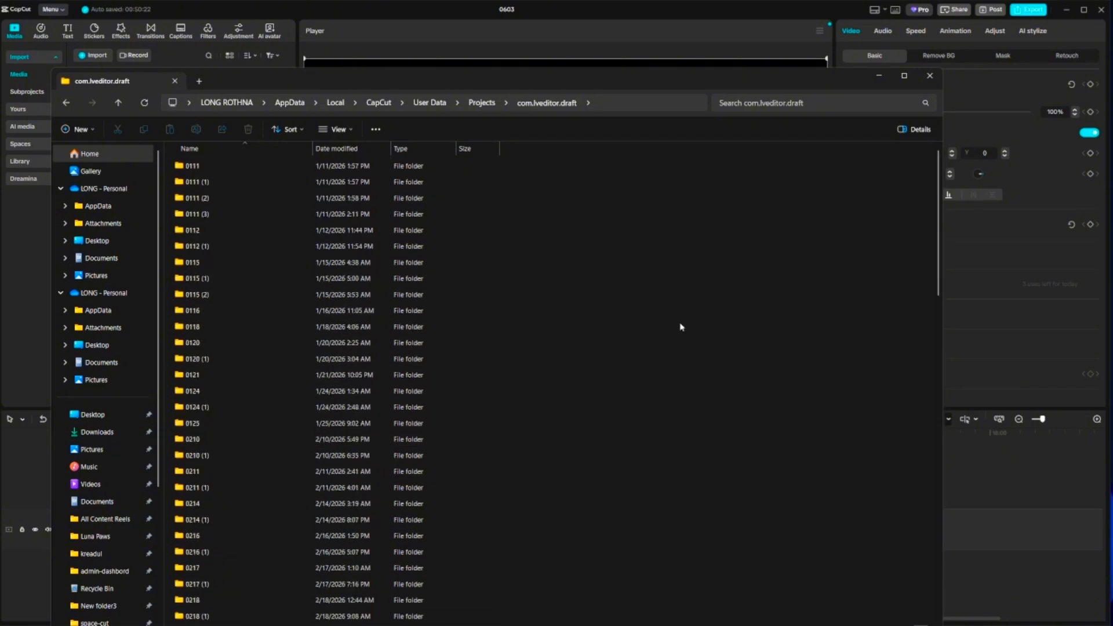
scroll(940, 231, down, 1)
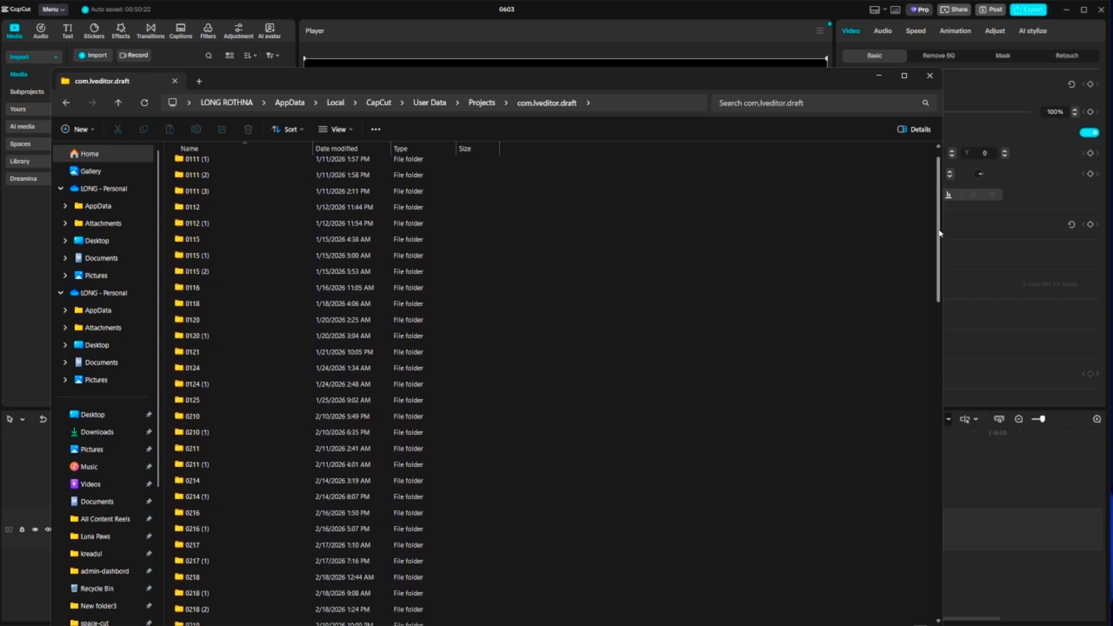
drag(940, 232, 941, 272)
scroll(943, 283, down, 1)
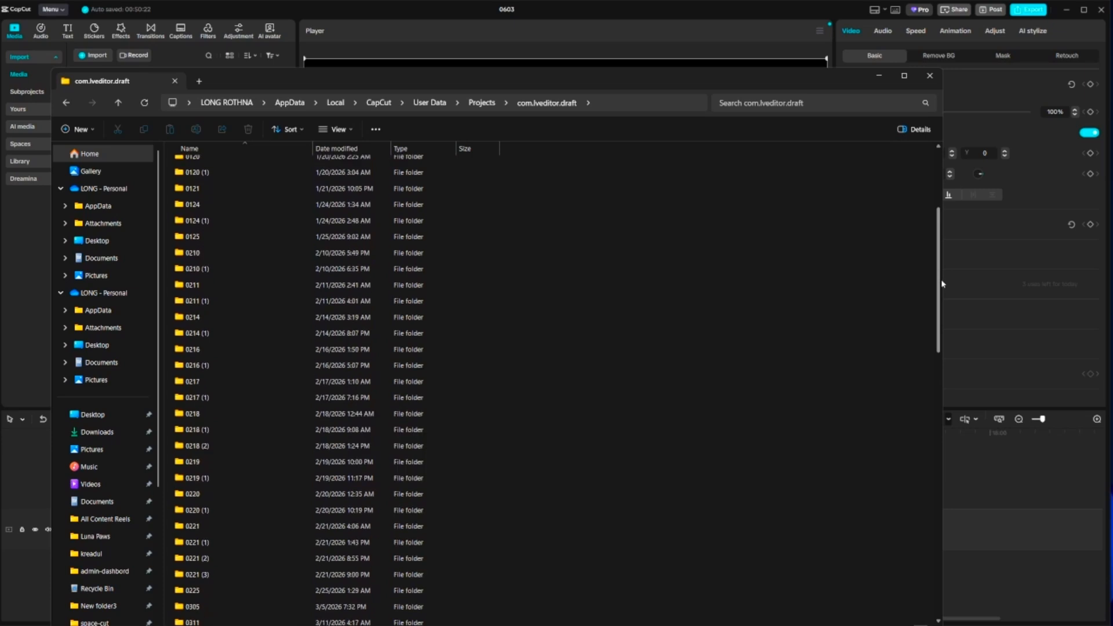
scroll(942, 284, down, 4)
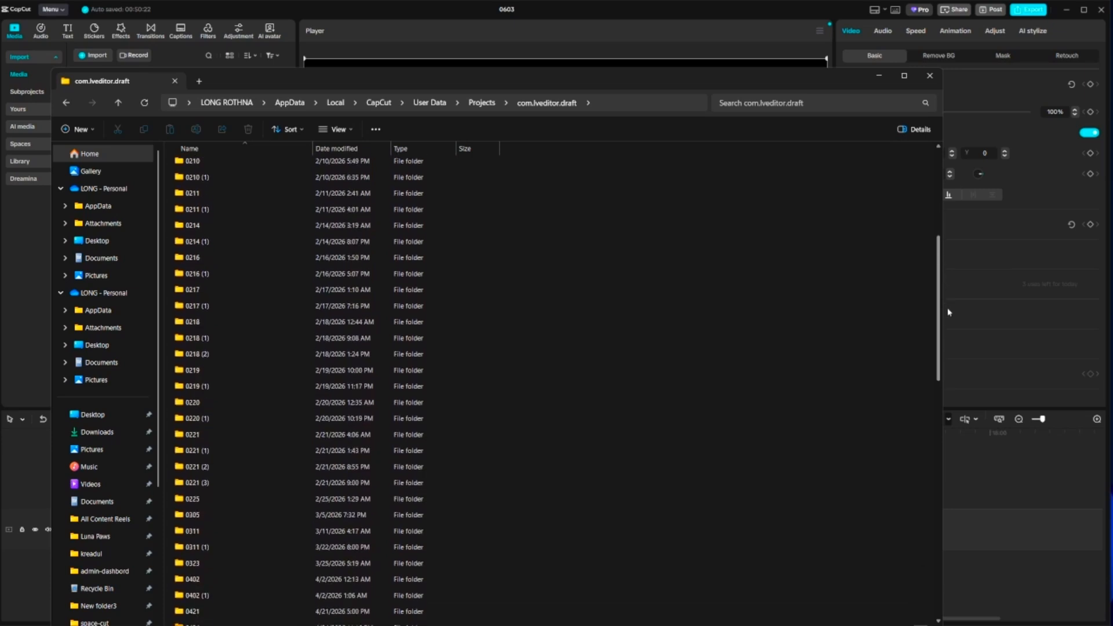
scroll(946, 321, down, 4)
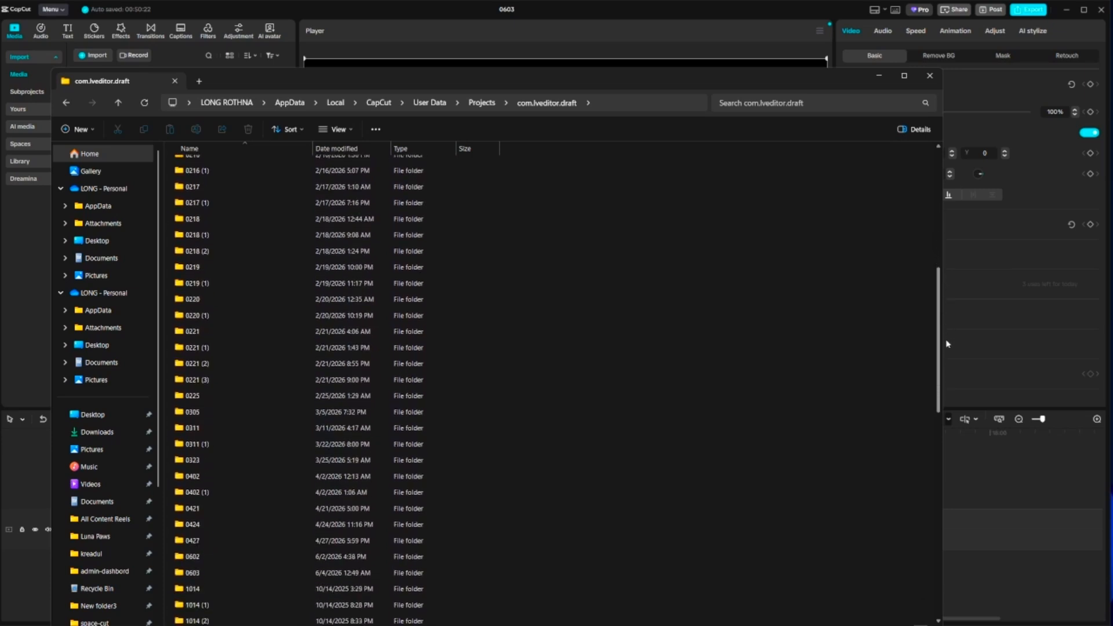
double_click(189, 574)
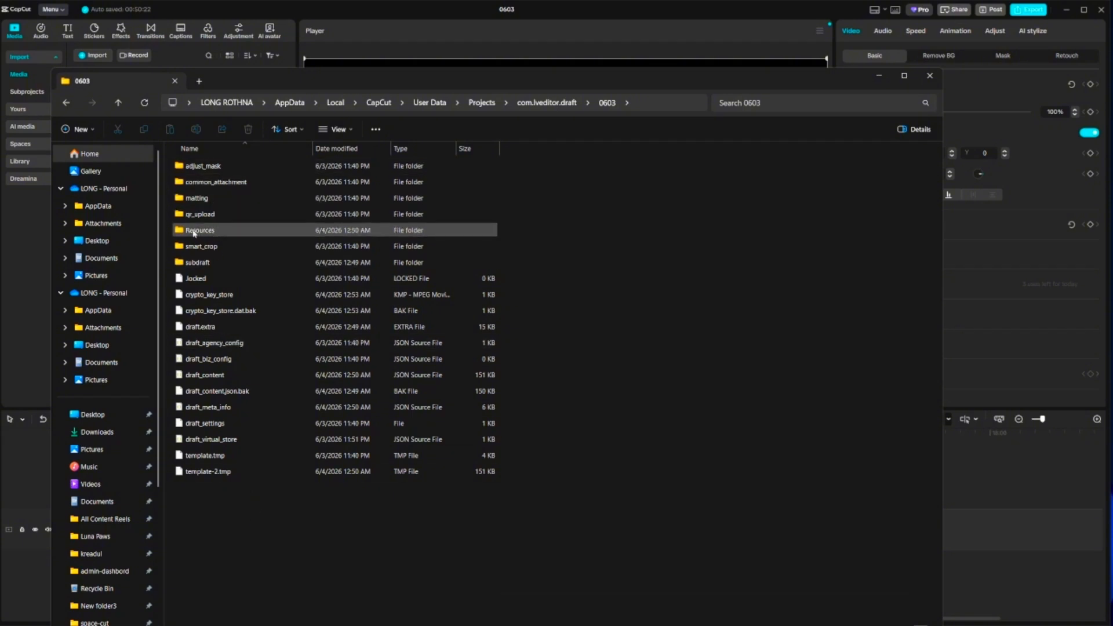
double_click(212, 233)
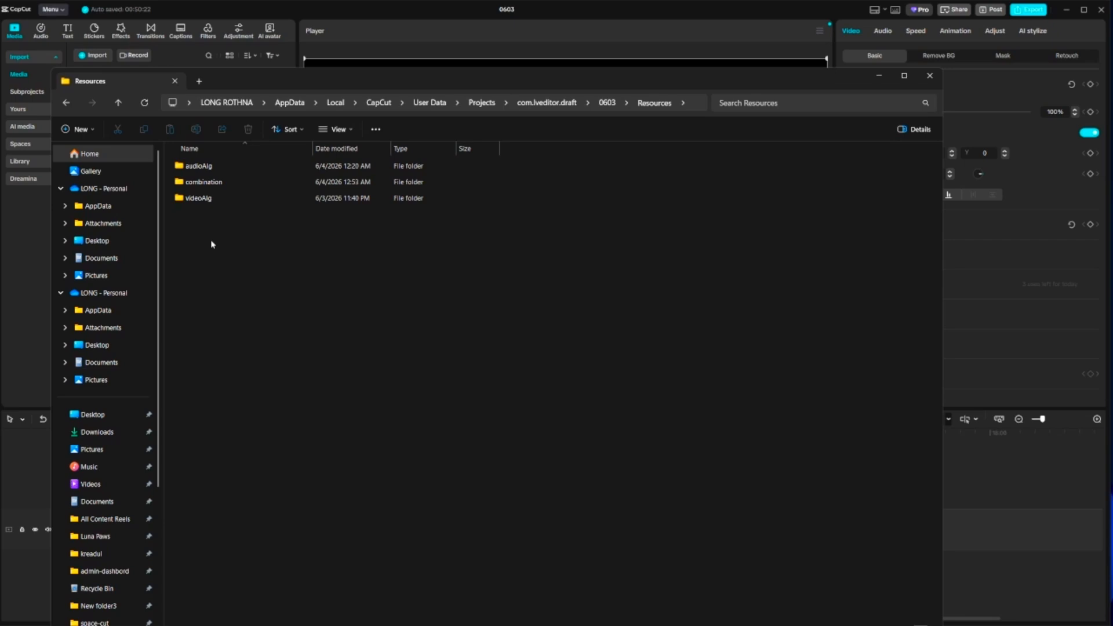
double_click(211, 182)
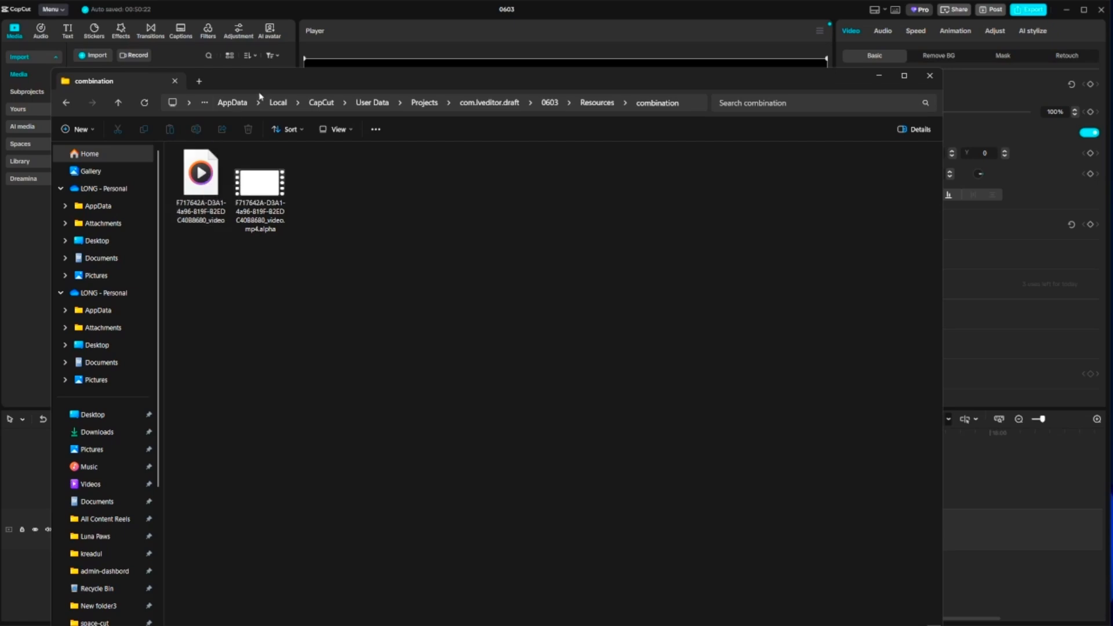
Shrink the File Explorer window beside CapCut and place the rendered _video file on the timeline, on a track above the compound clip
drag(260, 88, 110, 148)
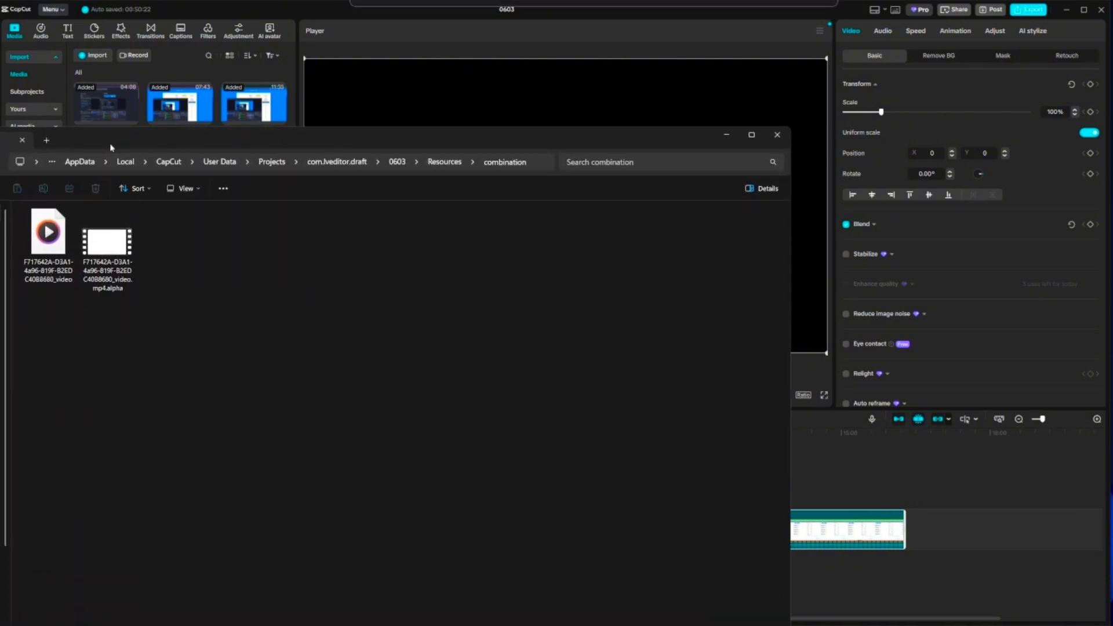
drag(793, 276, 148, 313)
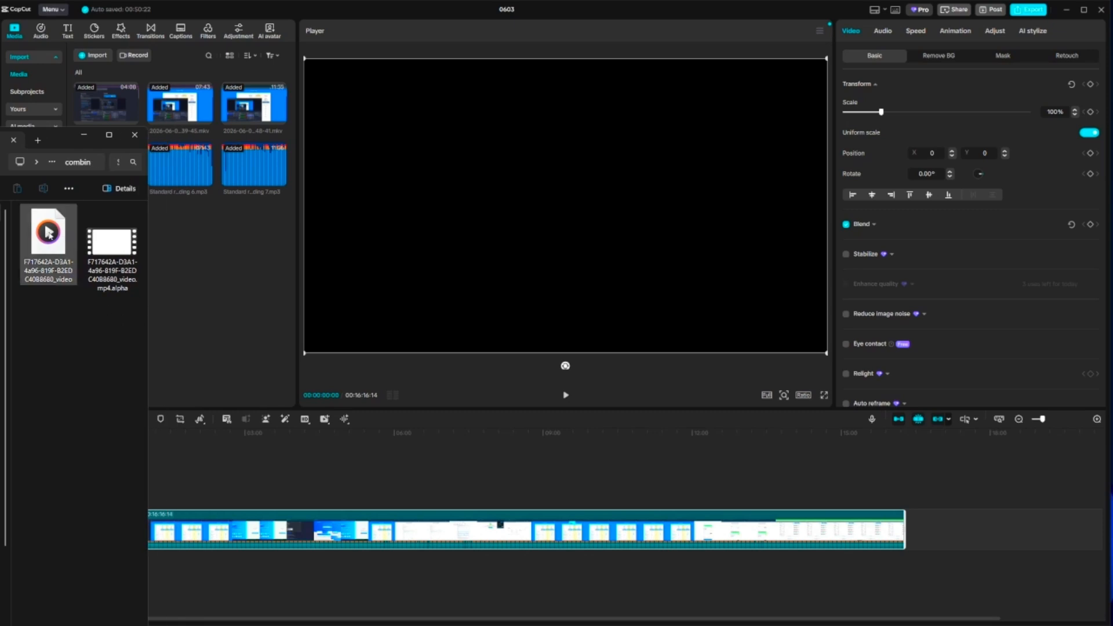
drag(48, 238, 201, 513)
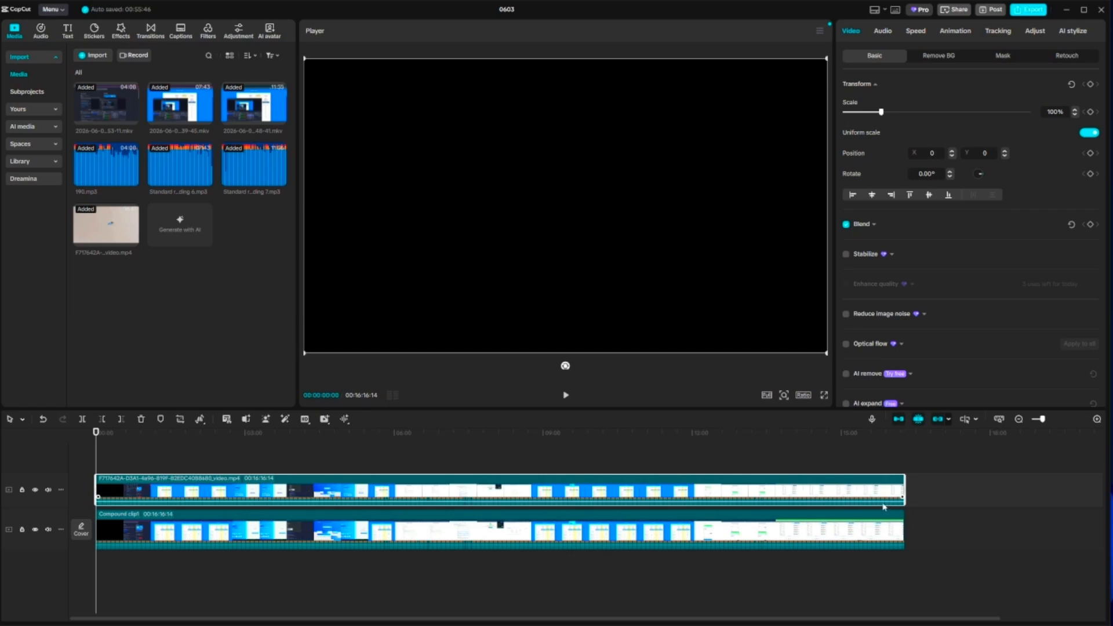
Compare the imported video with the compound clip on the timeline and hide the compound clip's track
click(177, 537)
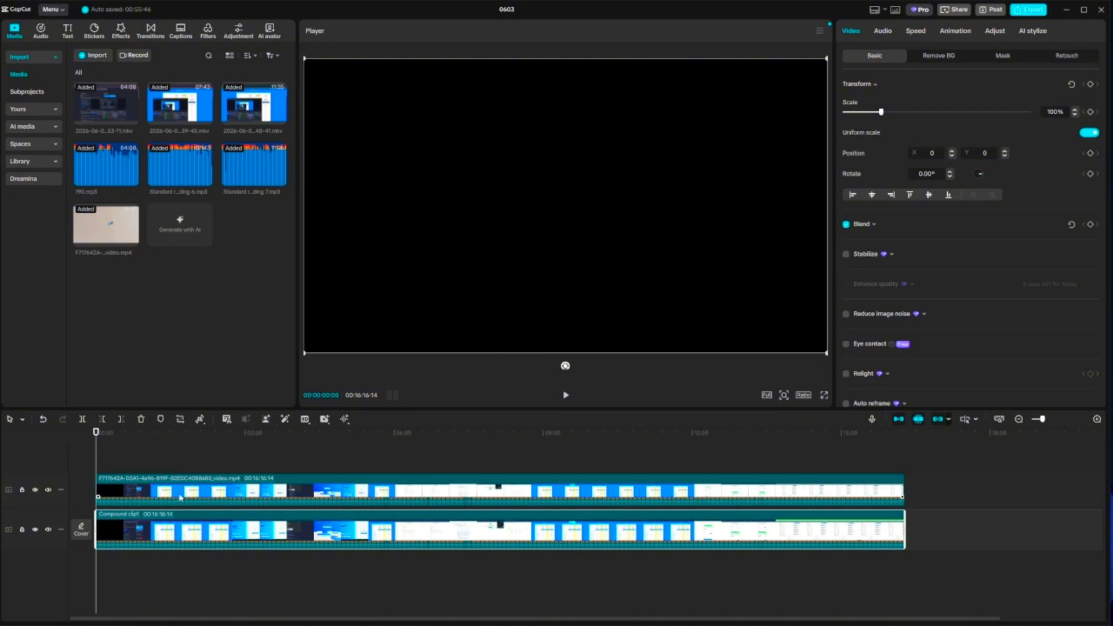
click(180, 498)
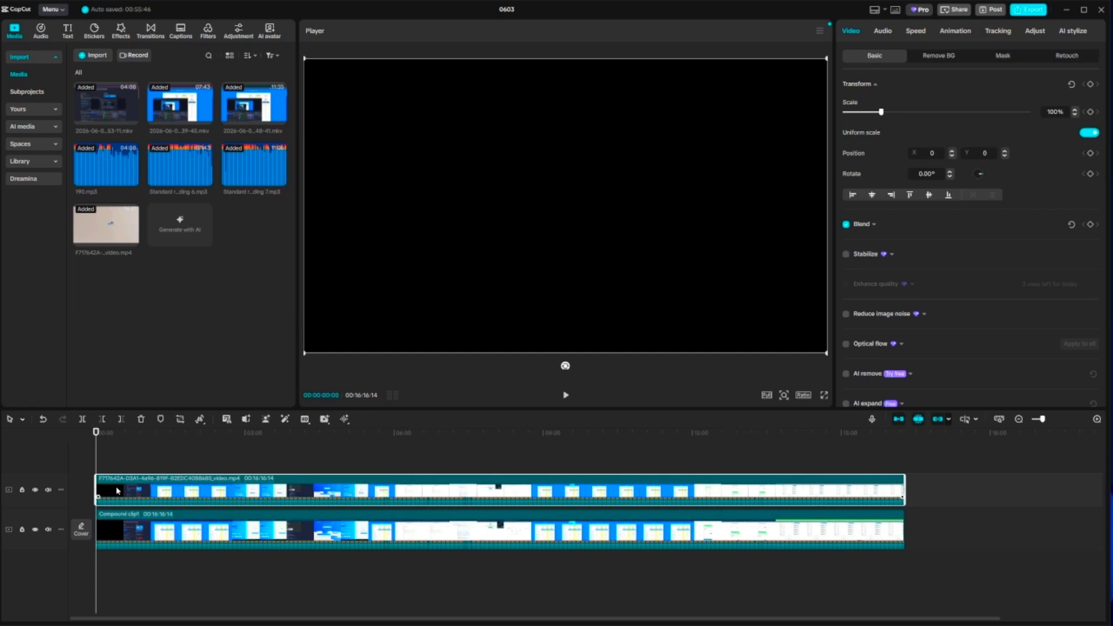
click(157, 537)
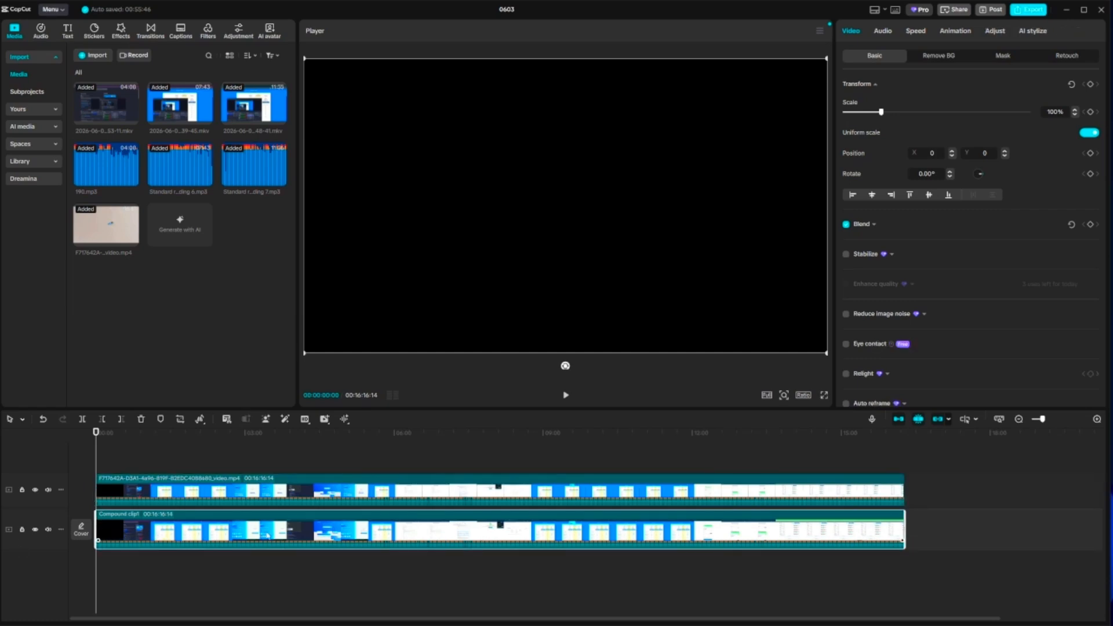
click(34, 530)
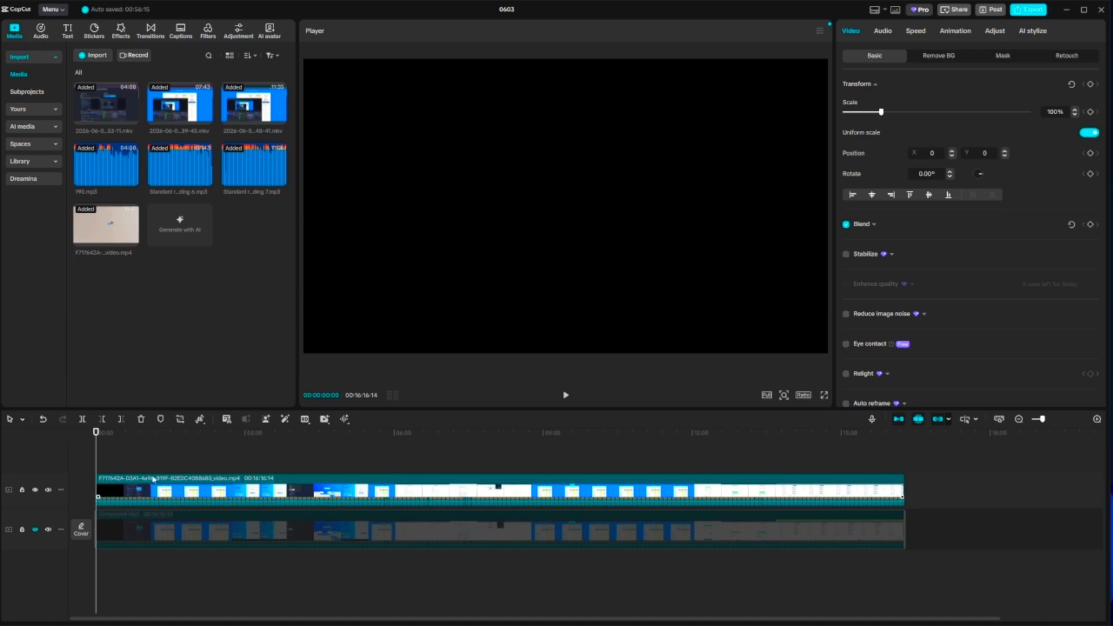
mouse_move(96, 570)
mouse_down()
mouse_move(218, 570)
mouse_move(97, 570)
mouse_move(160, 570)
mouse_move(92, 579)
mouse_up()
Export the project as 0603 in 1080P, H.264 mp4 at 30fps, pause the finished video's preview, and close the export dialog
click(1027, 10)
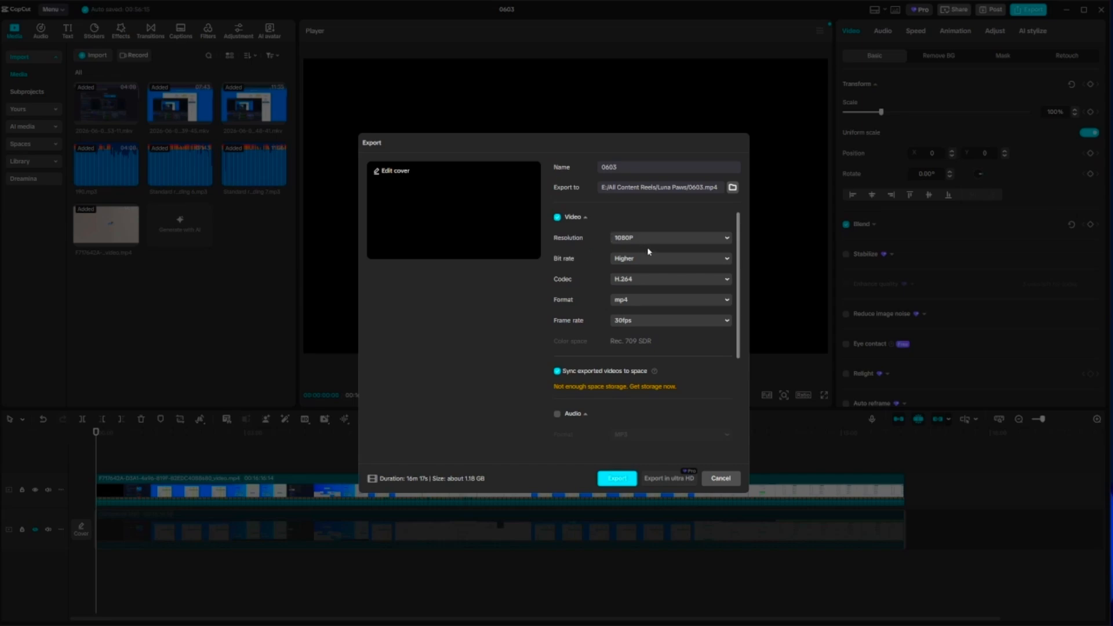
click(623, 480)
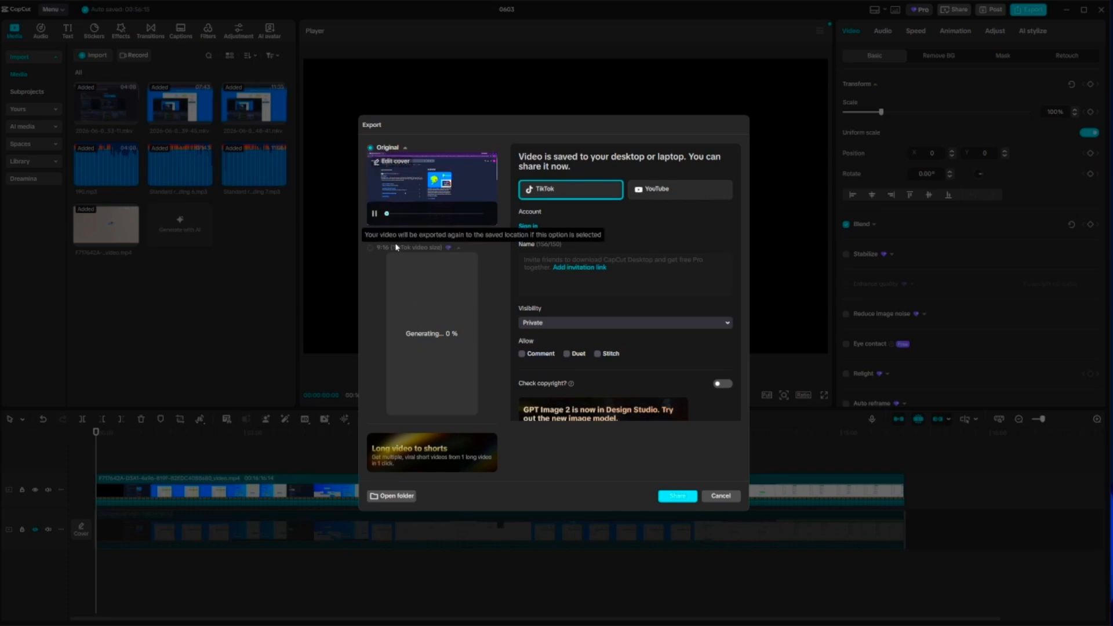
click(374, 214)
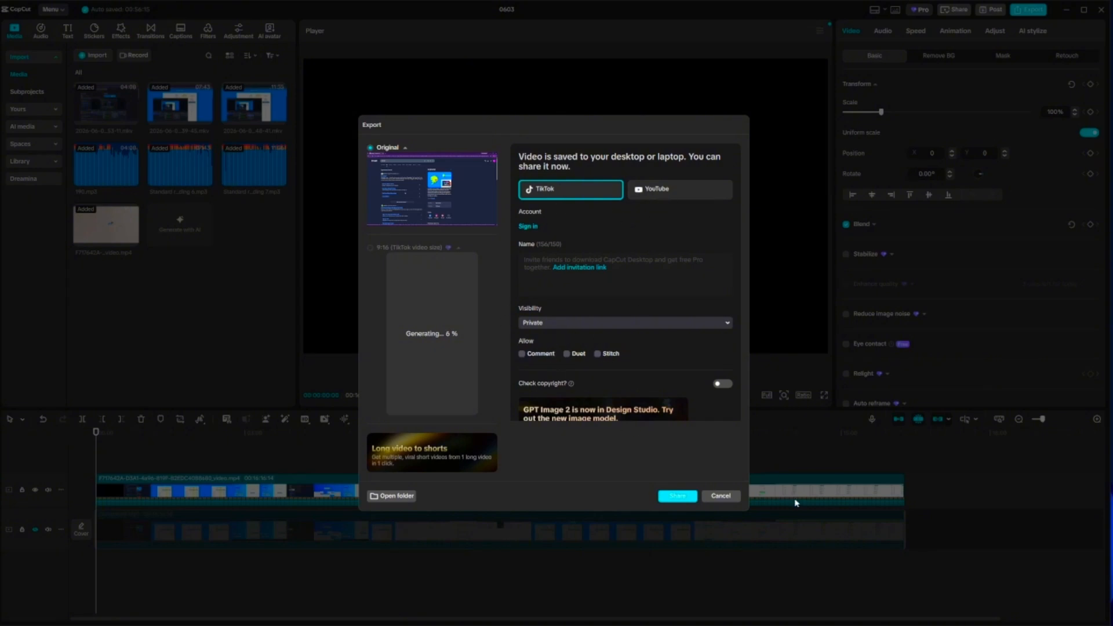
click(719, 497)
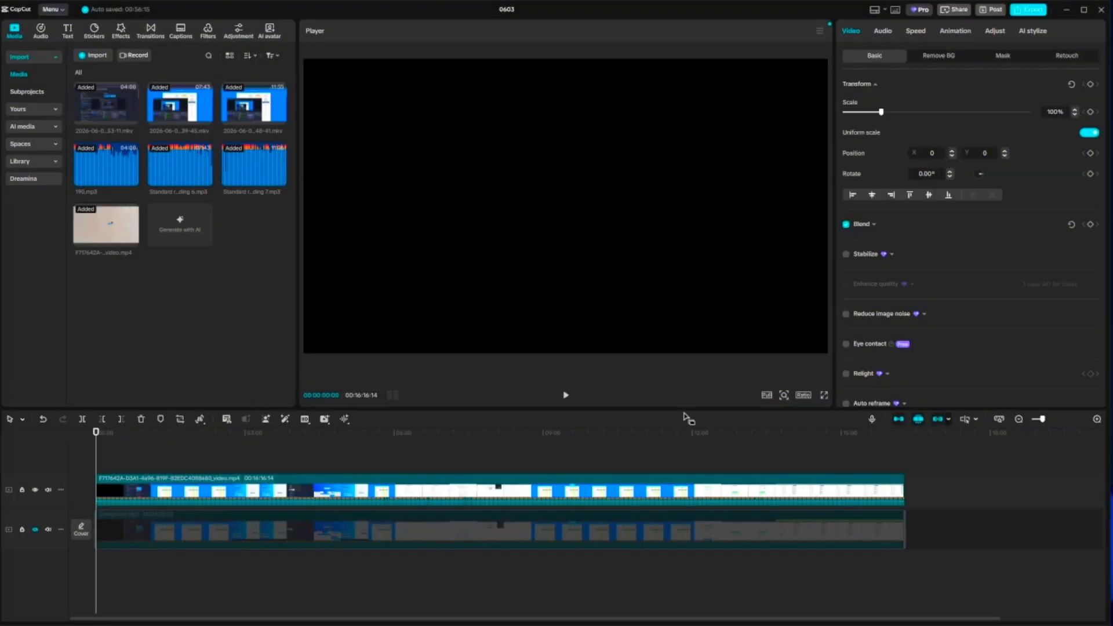